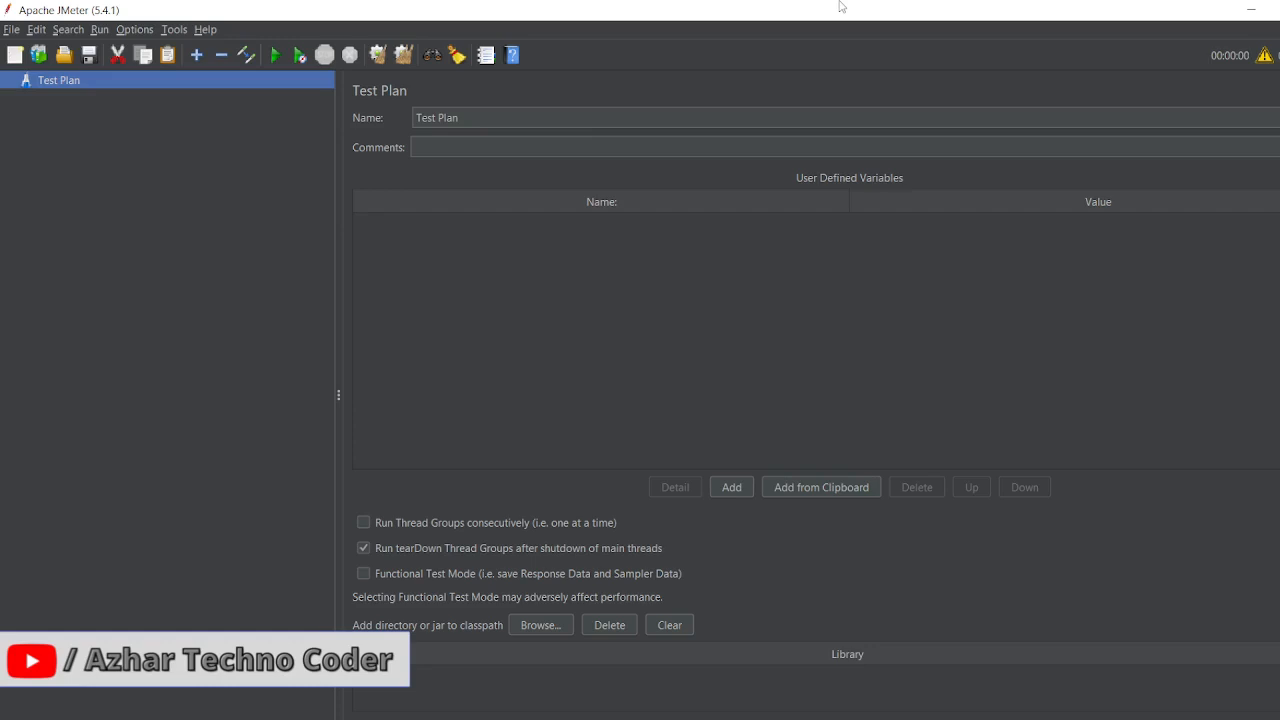
Add a Thread Group to the Test Plan
right_click(55, 81)
mouse_move(96, 96)
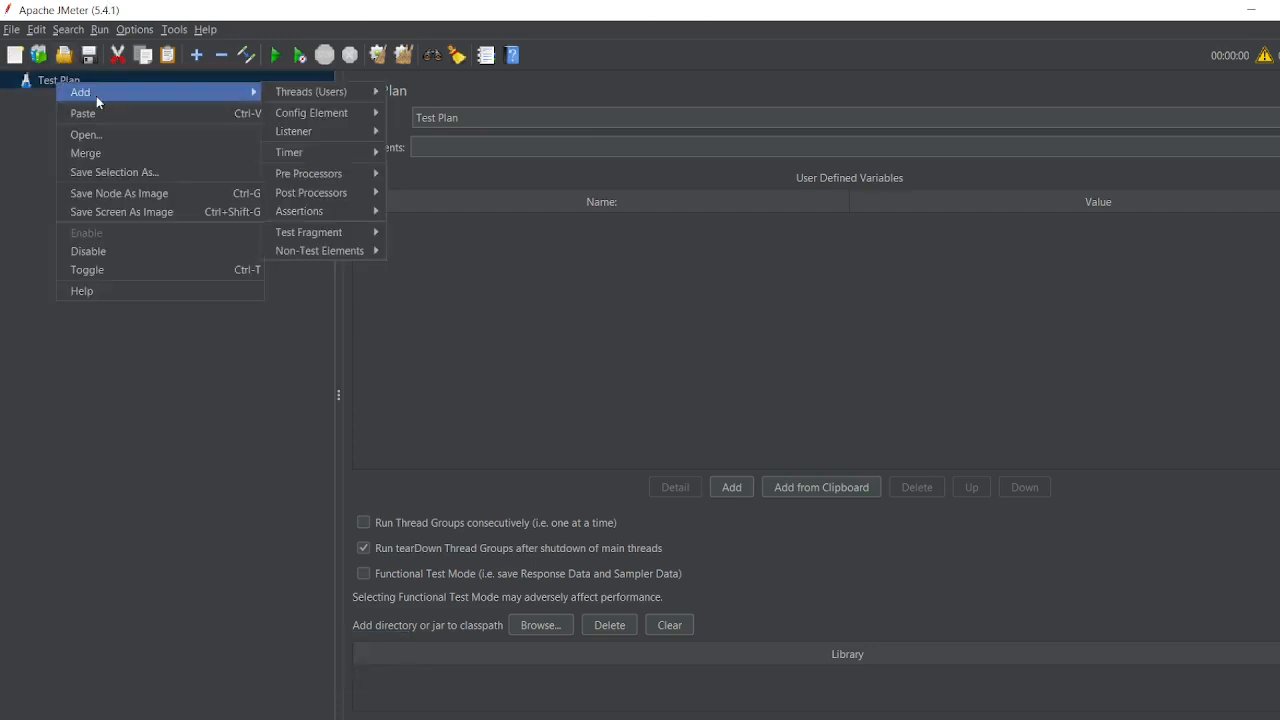
mouse_move(310, 91)
click(430, 91)
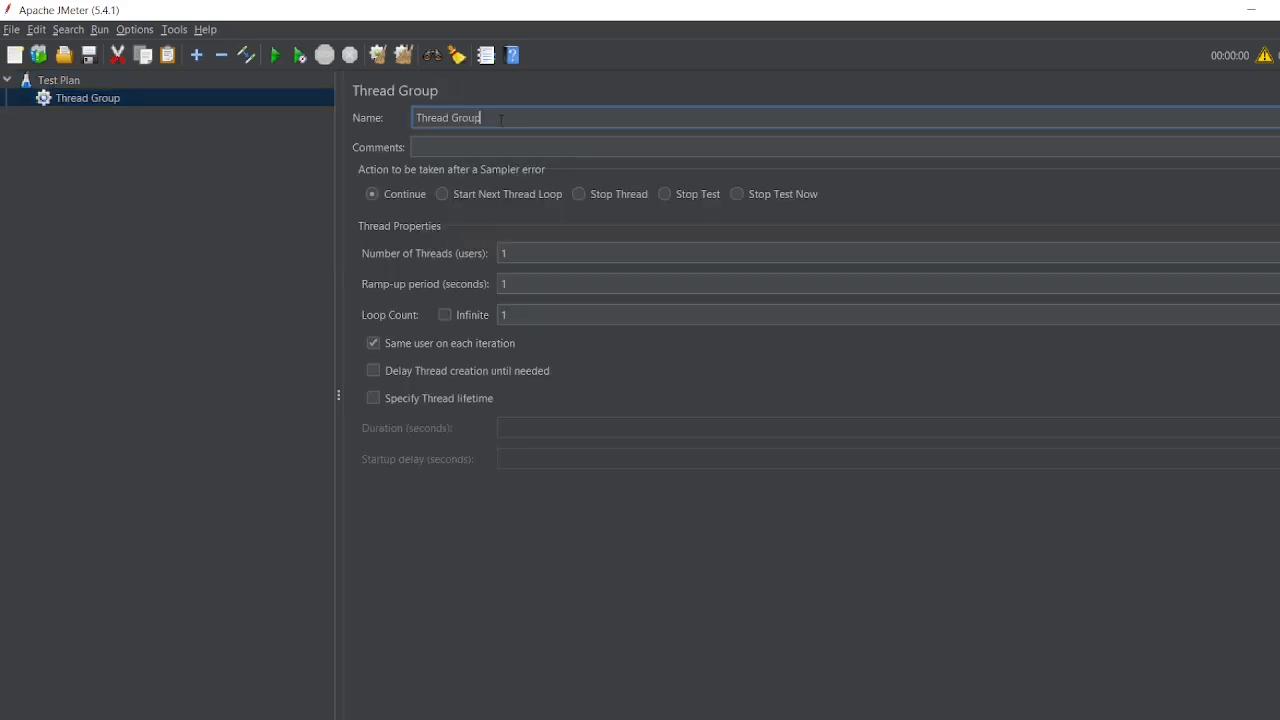
Rename the Thread Group as "Loop Controller"
key(BackSpace)
key(BackSpace)
key(BackSpace)
key(BackSpace)
key(BackSpace)
key(BackSpace)
key(BackSpace)
key(BackSpace)
key(BackSpace)
key(BackSpace)
key(BackSpace)
key(BackSpace)
text(Loop Contro)
Add a Loop Controller logic controller under the thread group
click(82, 97)
right_click(77, 96)
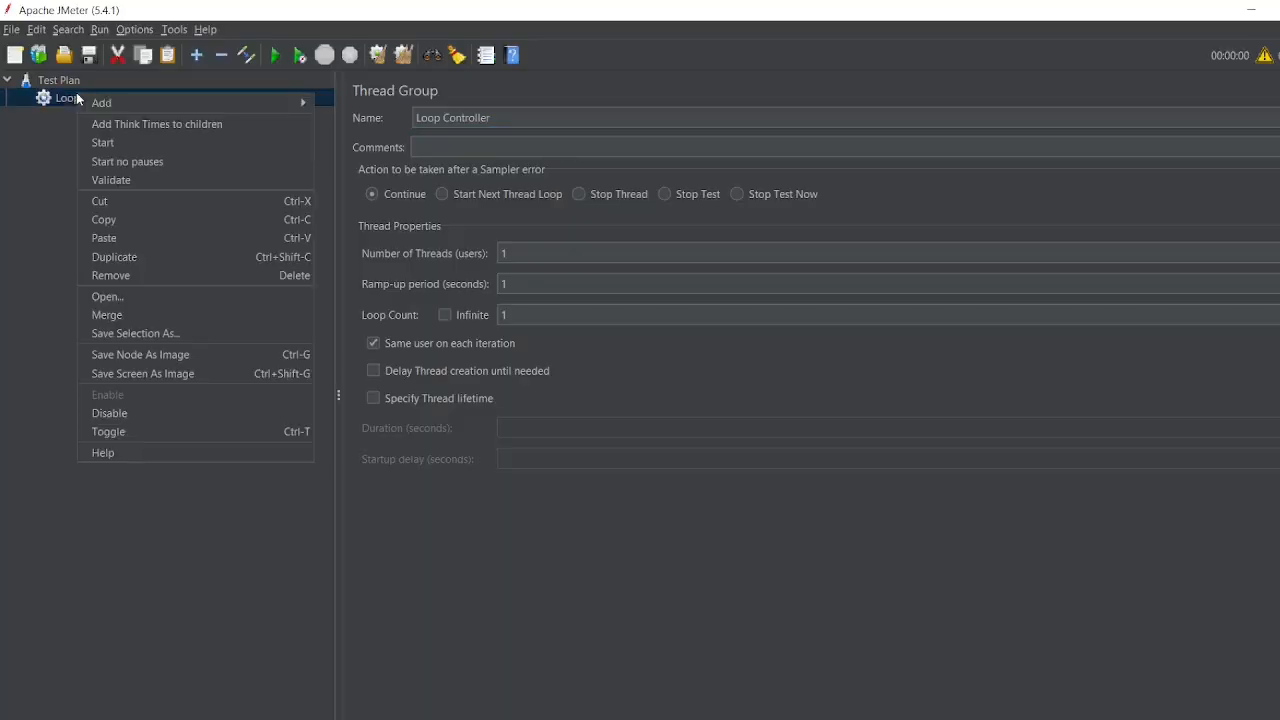
mouse_move(293, 104)
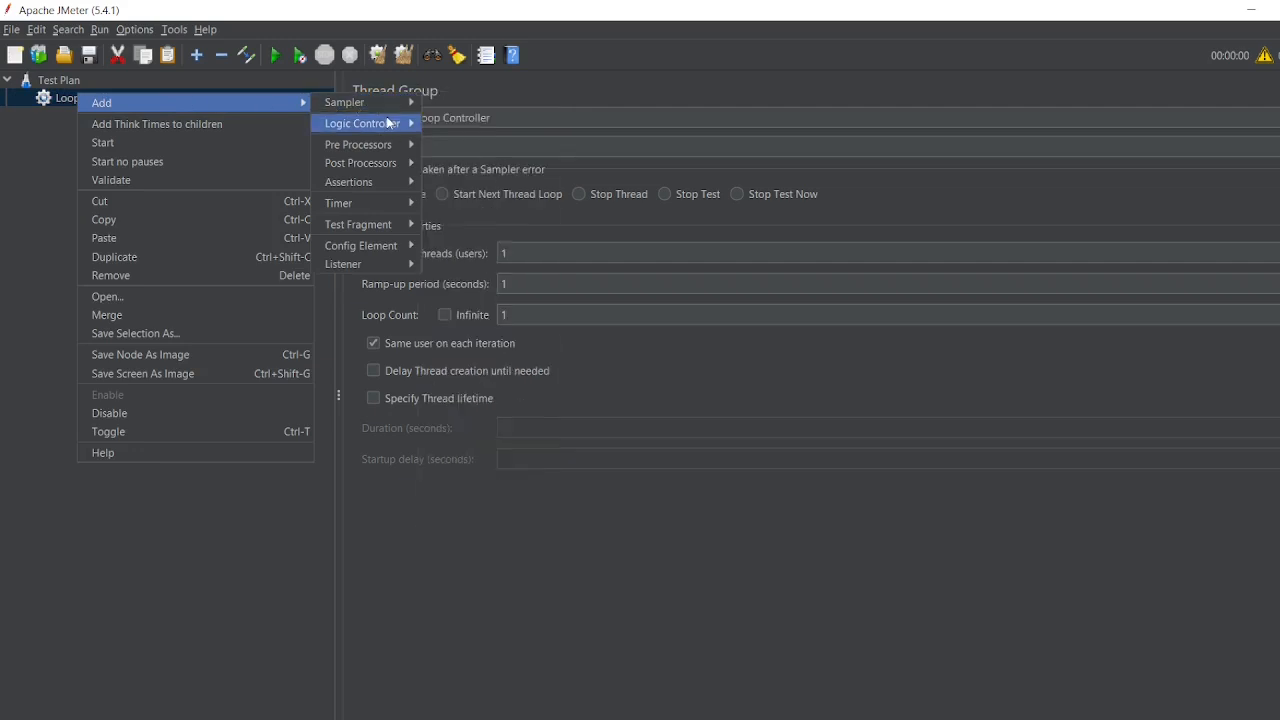
mouse_move(365, 123)
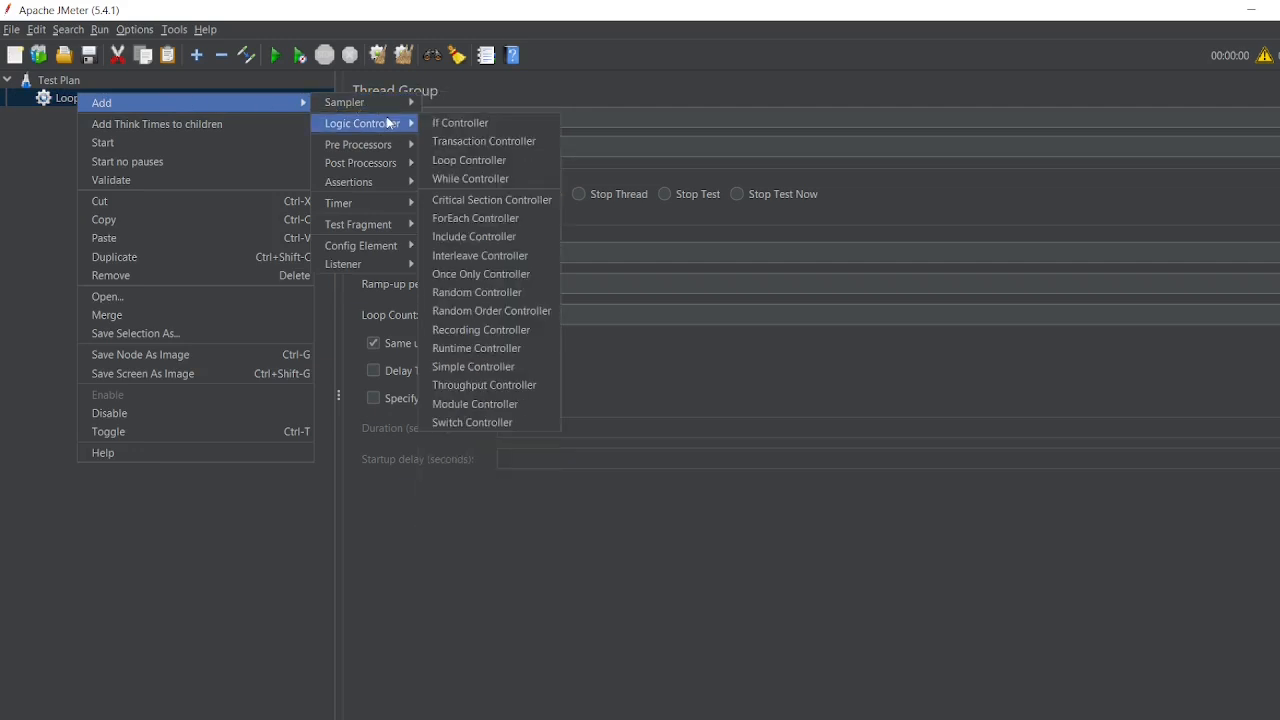
click(471, 161)
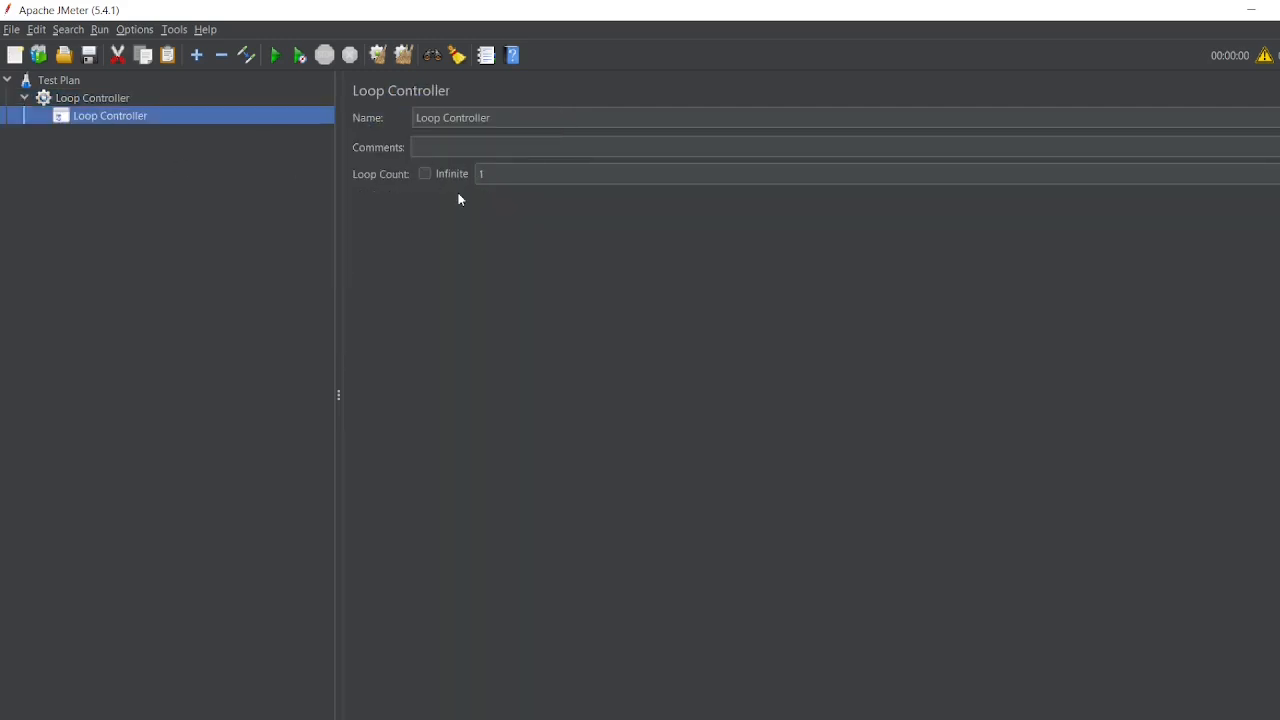
Set the nested Loop Controller's loop count to 2
click(500, 174)
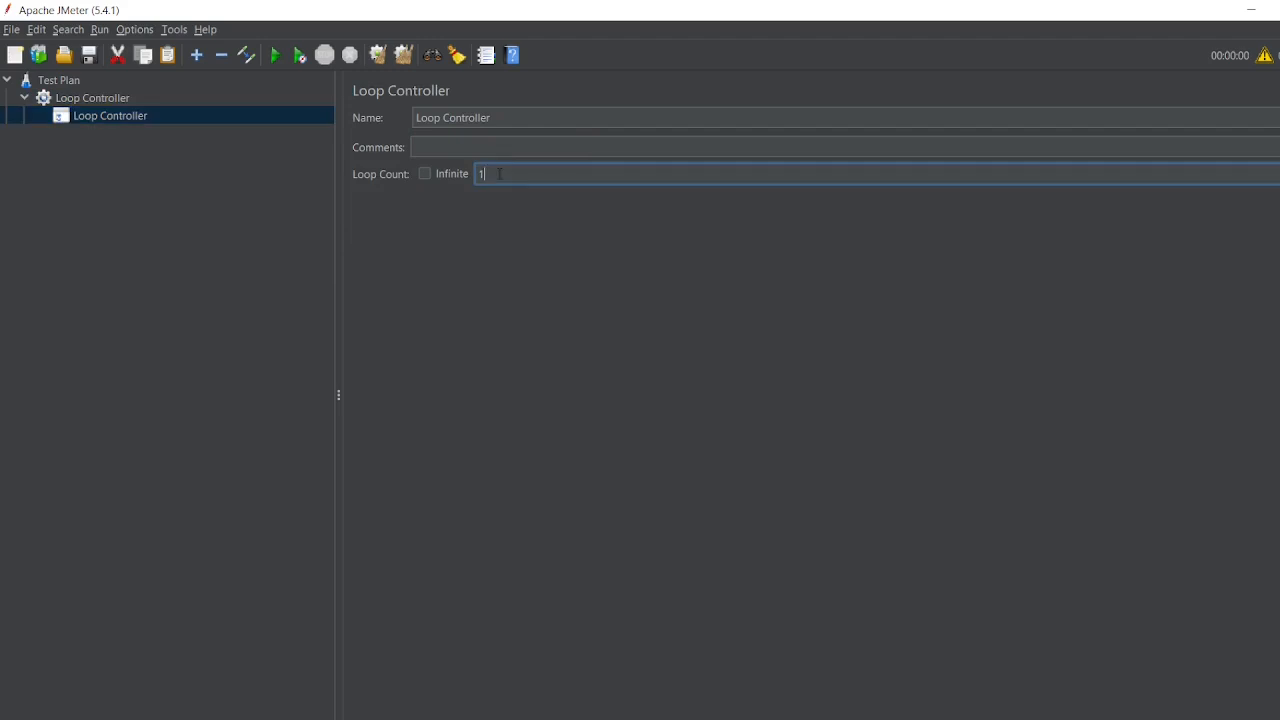
key(BackSpace)
text(2)
Add a jp@gc - Dummy Sampler under the nested Loop Controller
right_click(146, 117)
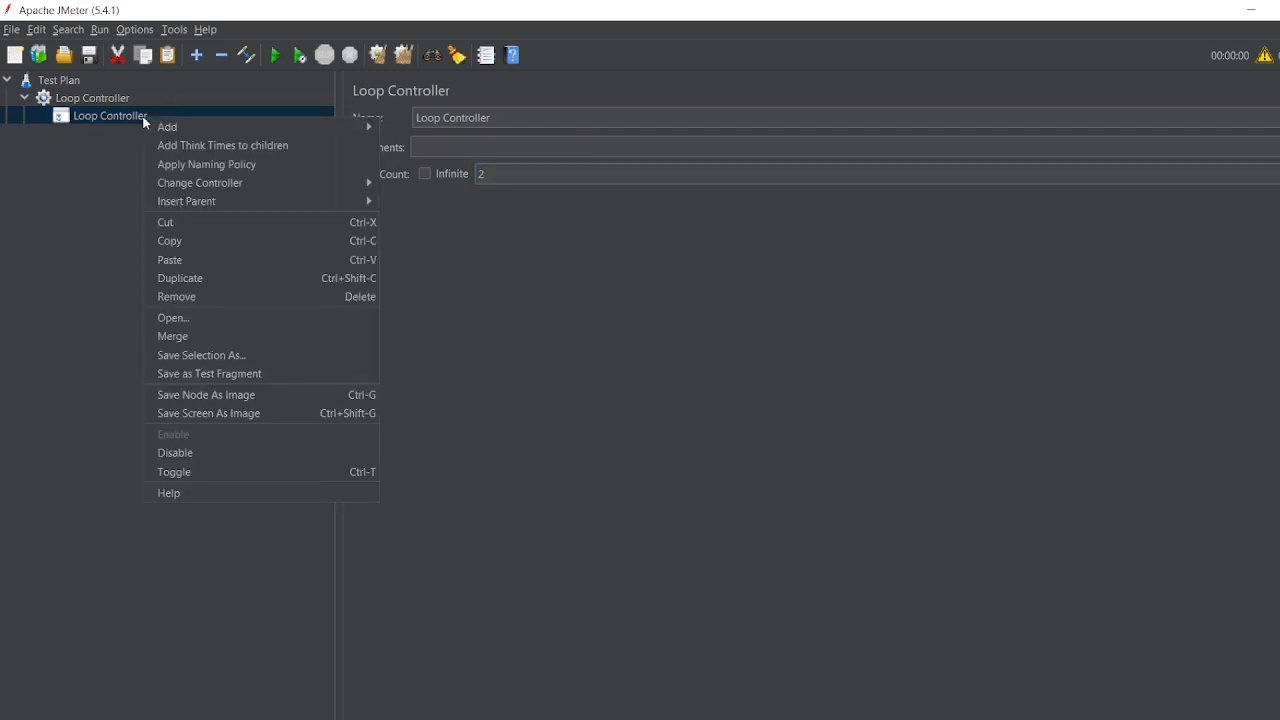
mouse_move(322, 127)
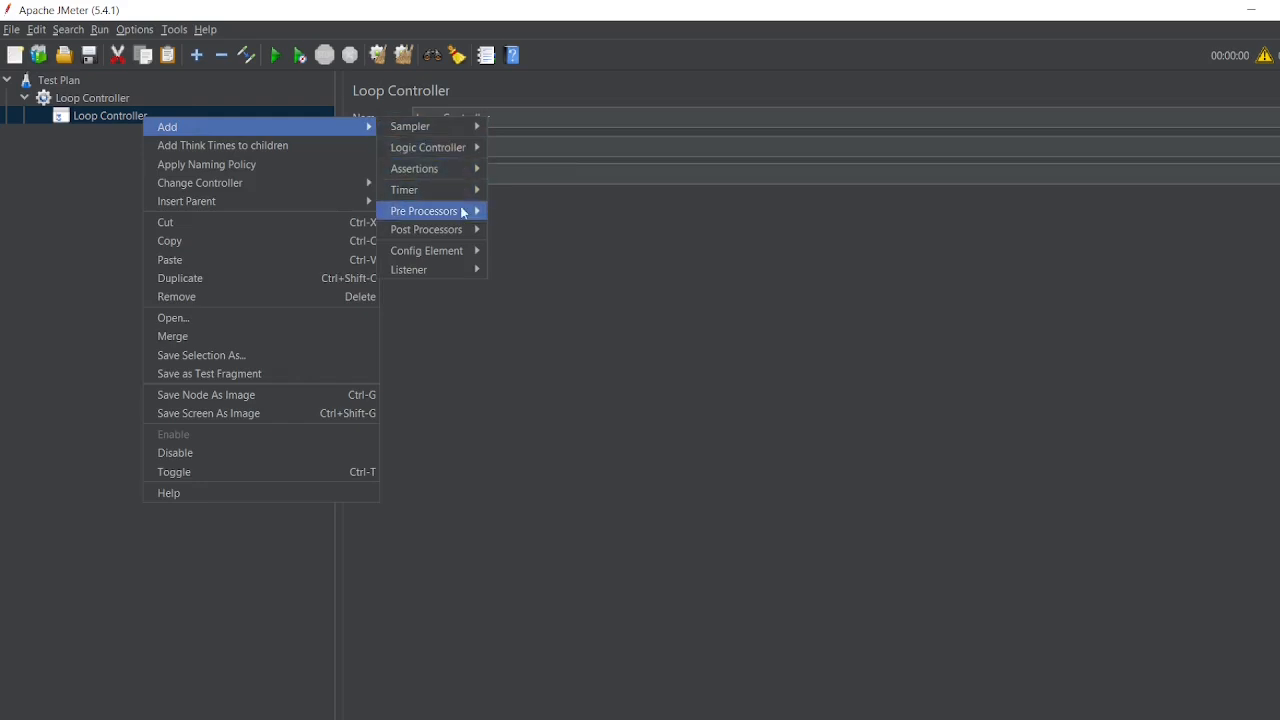
mouse_move(462, 274)
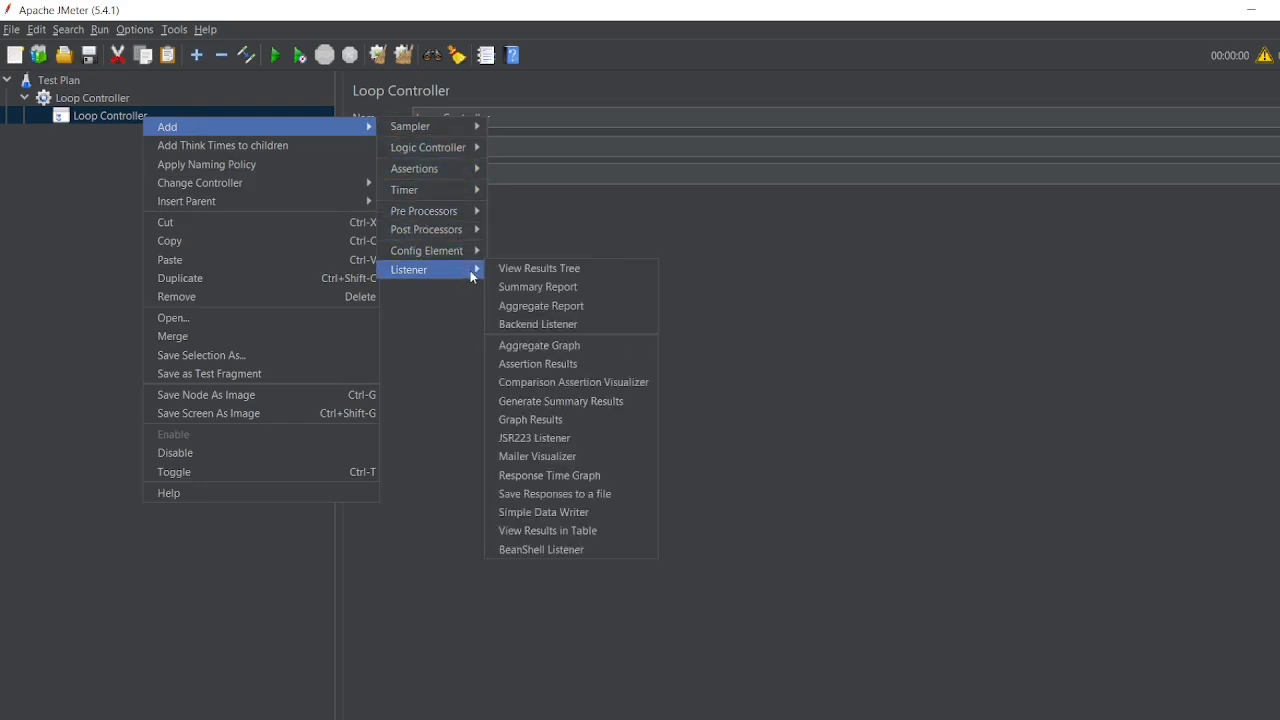
mouse_move(440, 118)
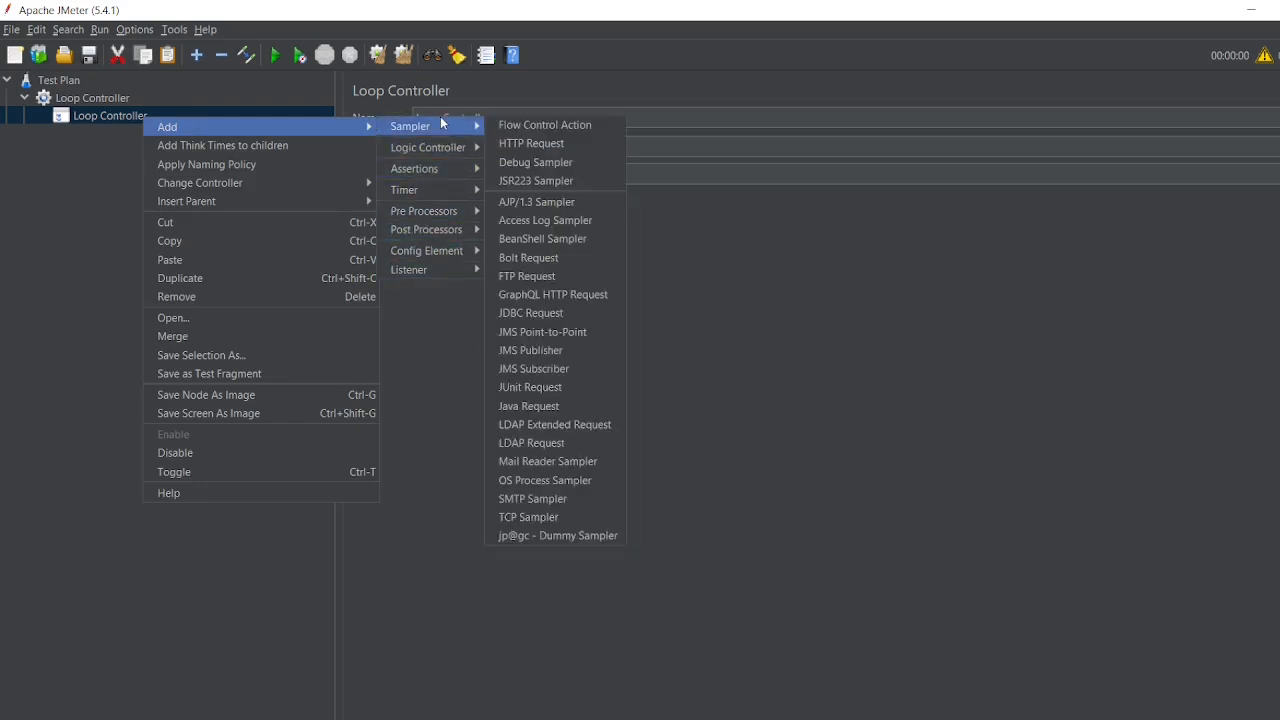
click(549, 534)
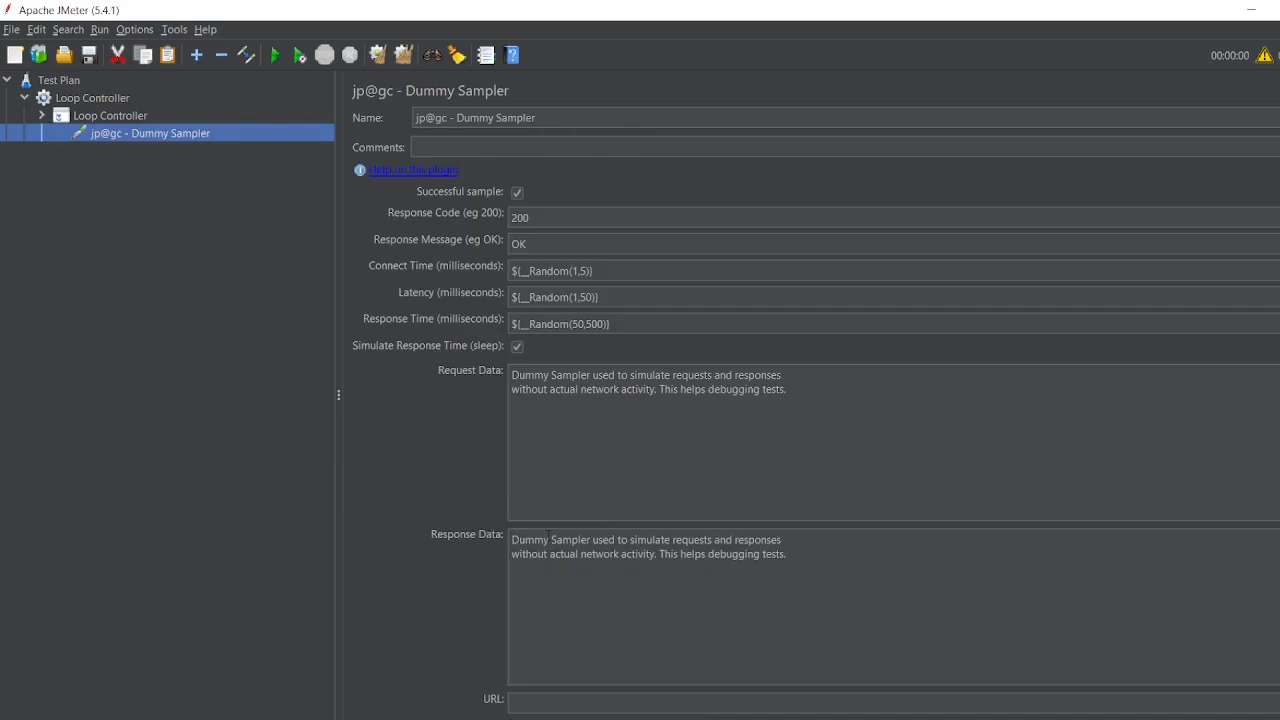
Add a View Results Tree listener to the thread group
right_click(96, 94)
mouse_move(269, 106)
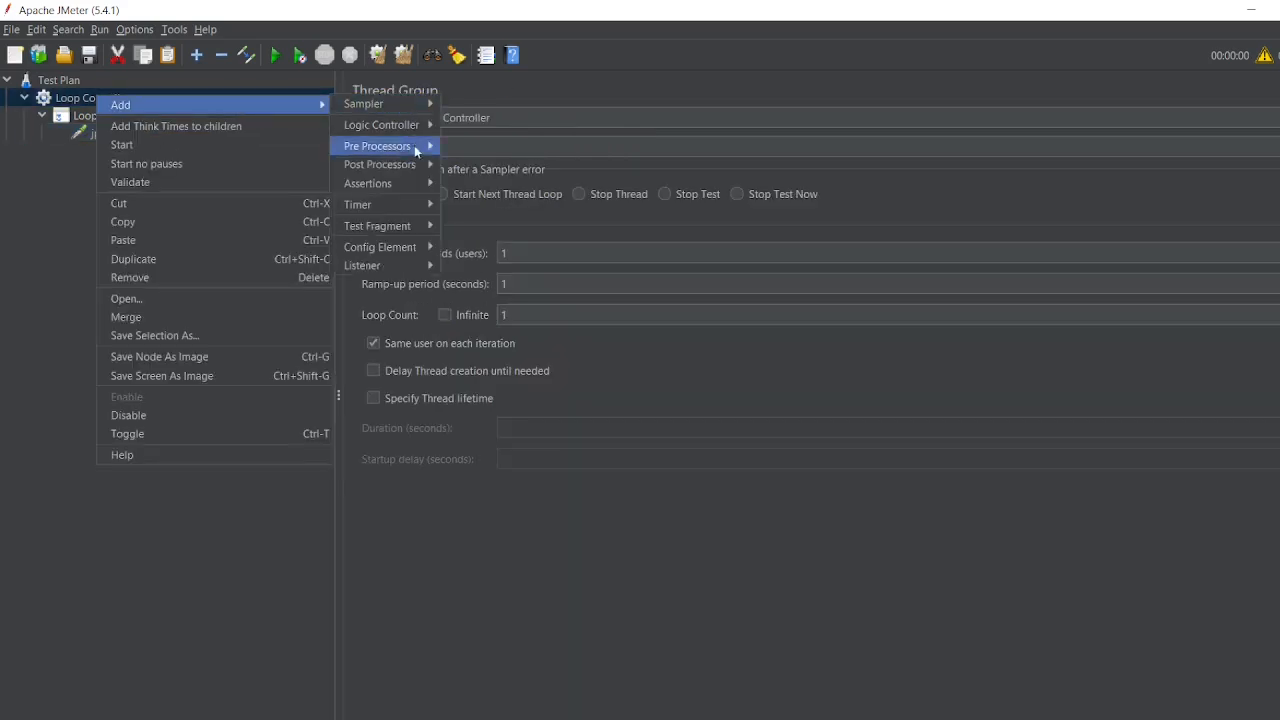
click(469, 270)
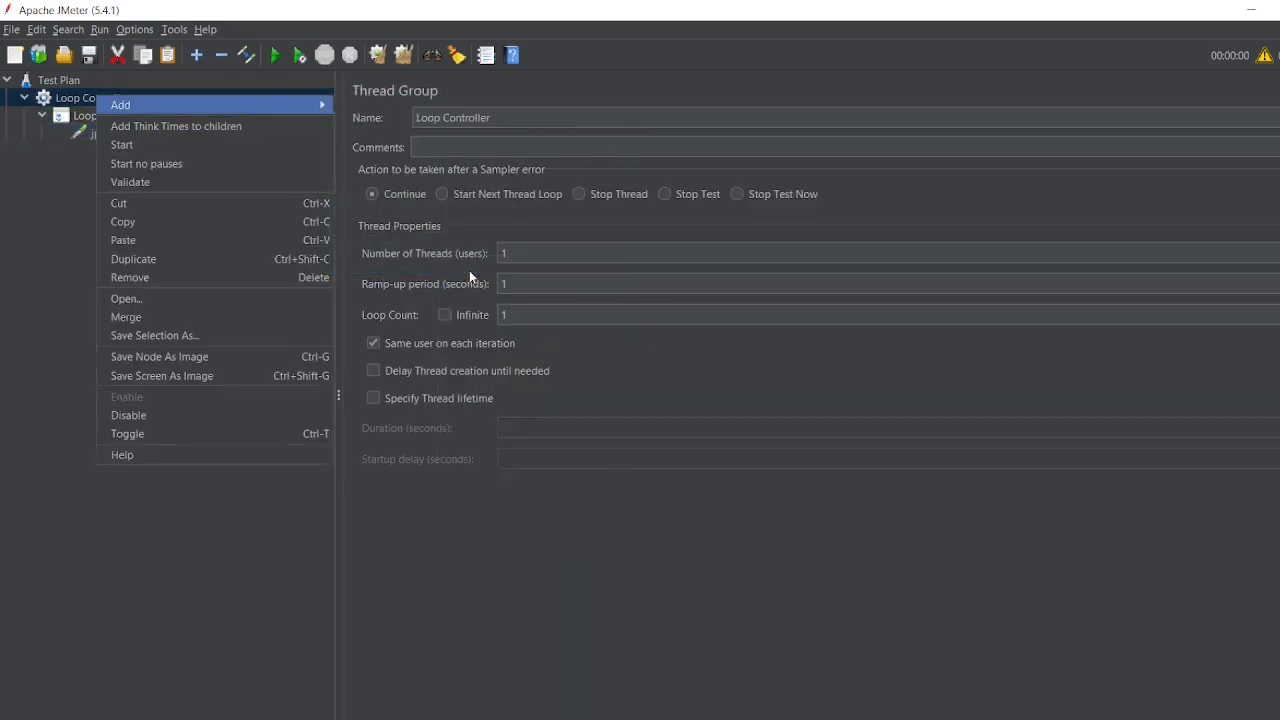
Append "- ${}" to the Dummy Sampler's name as an empty variable reference
click(140, 133)
click(568, 120)
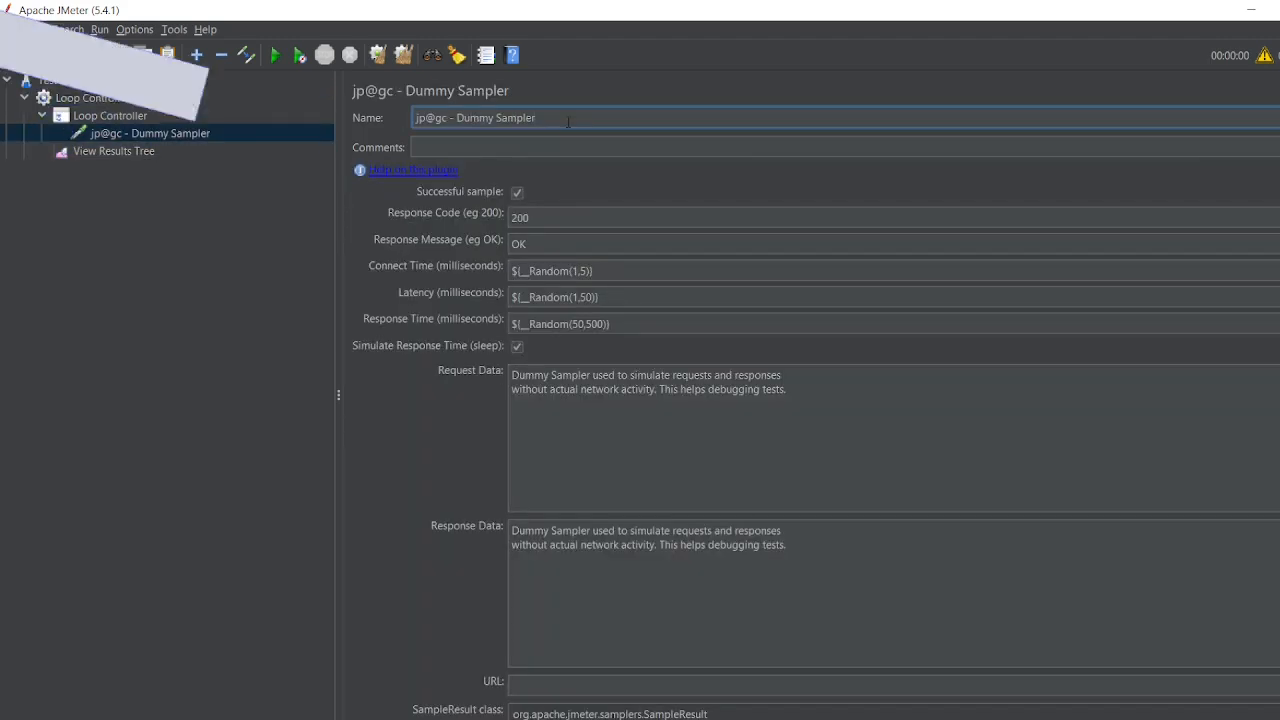
text(= 4)
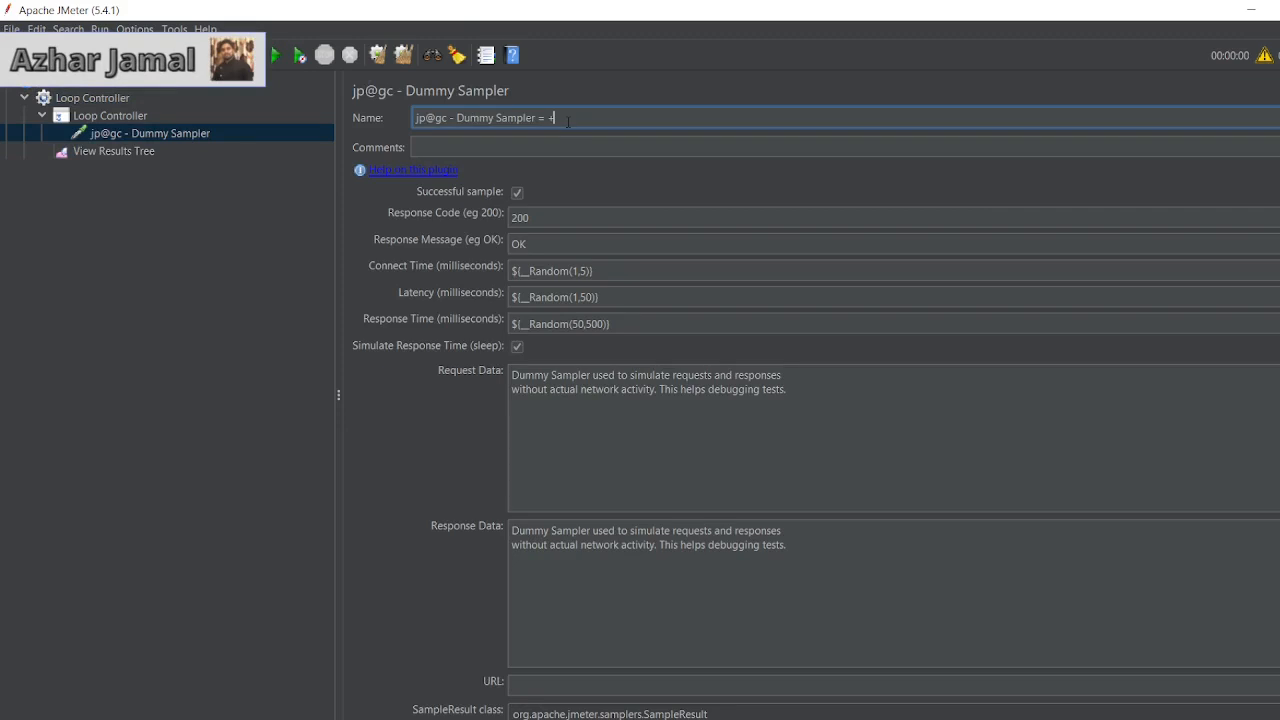
key(BackSpace)
key(BackSpace)
text(-)
text( 4)
key(BackSpace)
text(${})
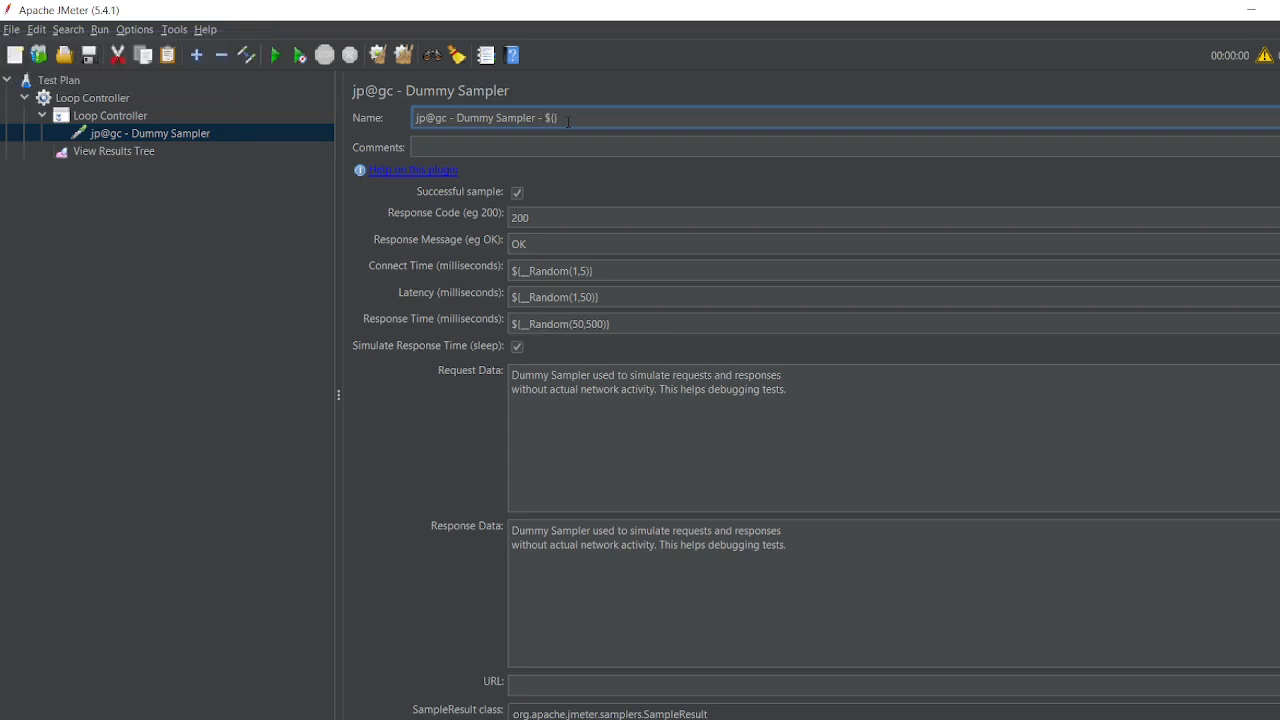
Remove the "- ${}" suffix so the sampler is named "jp@gc - Dummy Sampler"
click(122, 115)
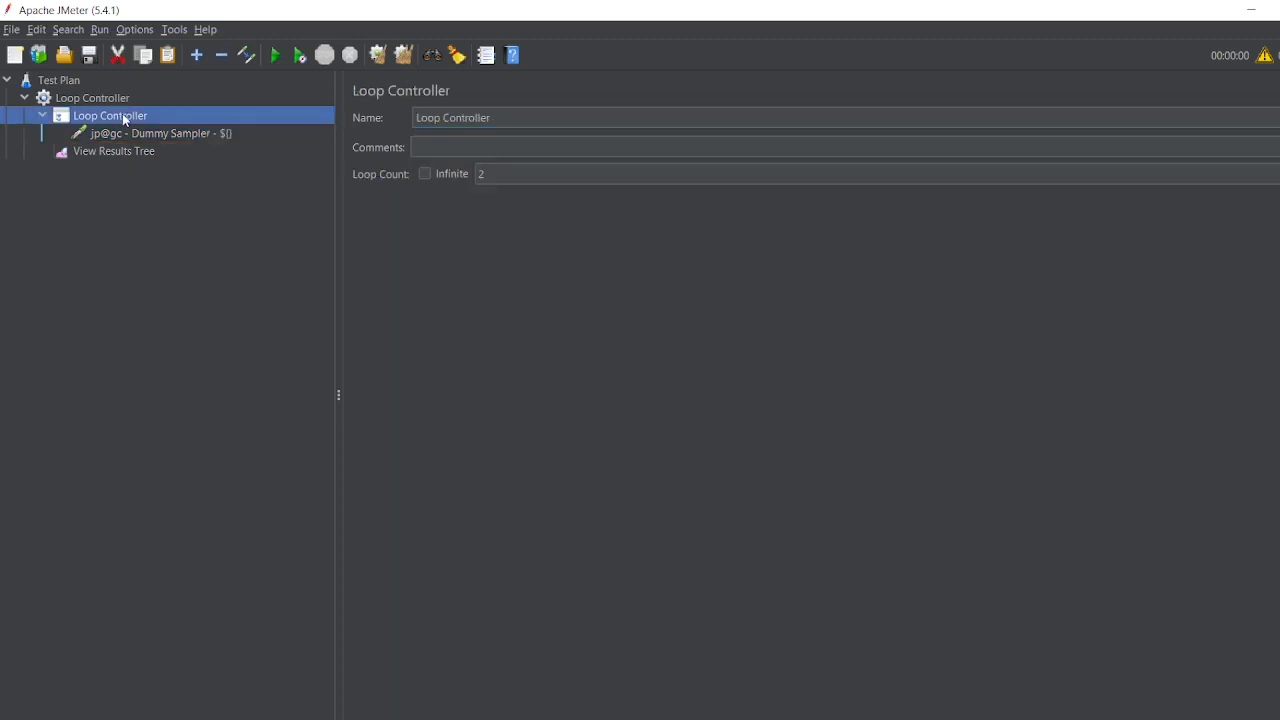
click(200, 133)
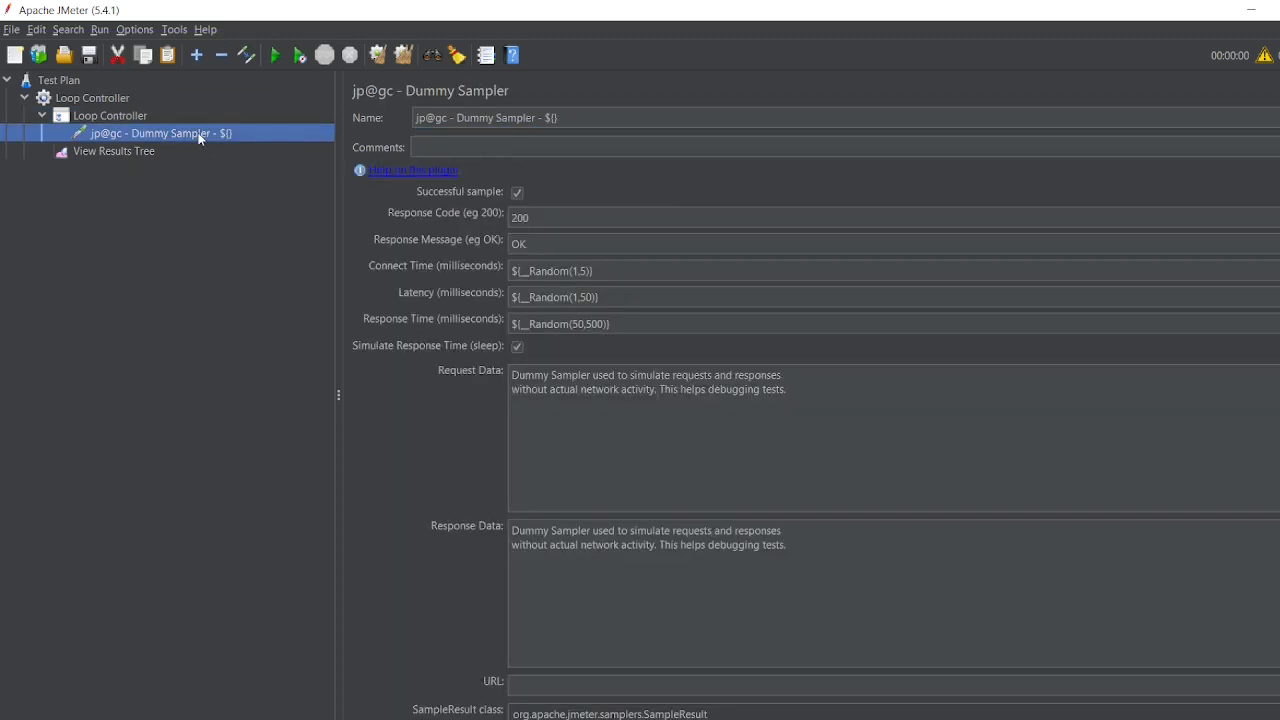
click(582, 119)
key(BackSpace)
key(BackSpace)
key(BackSpace)
key(BackSpace)
key(BackSpace)
key(BackSpace)
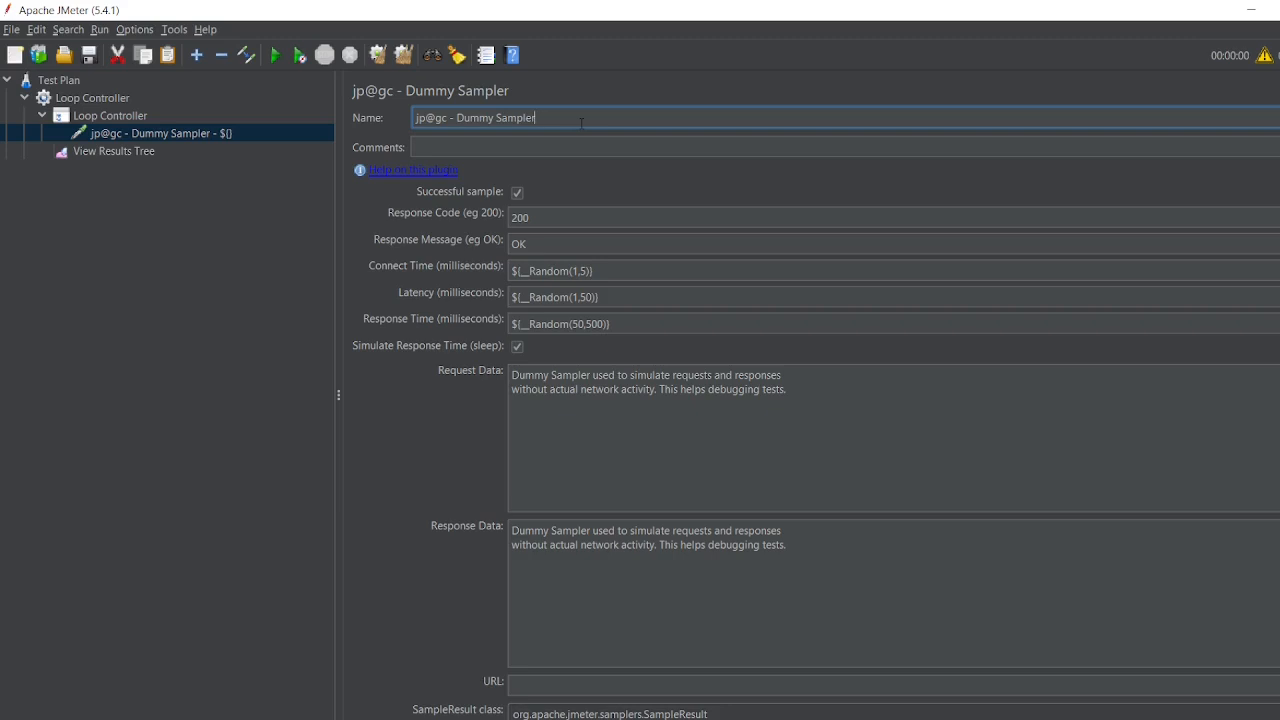
Run the test plan without saving it, and widen the sample list in View Results Tree to inspect the first result
click(129, 151)
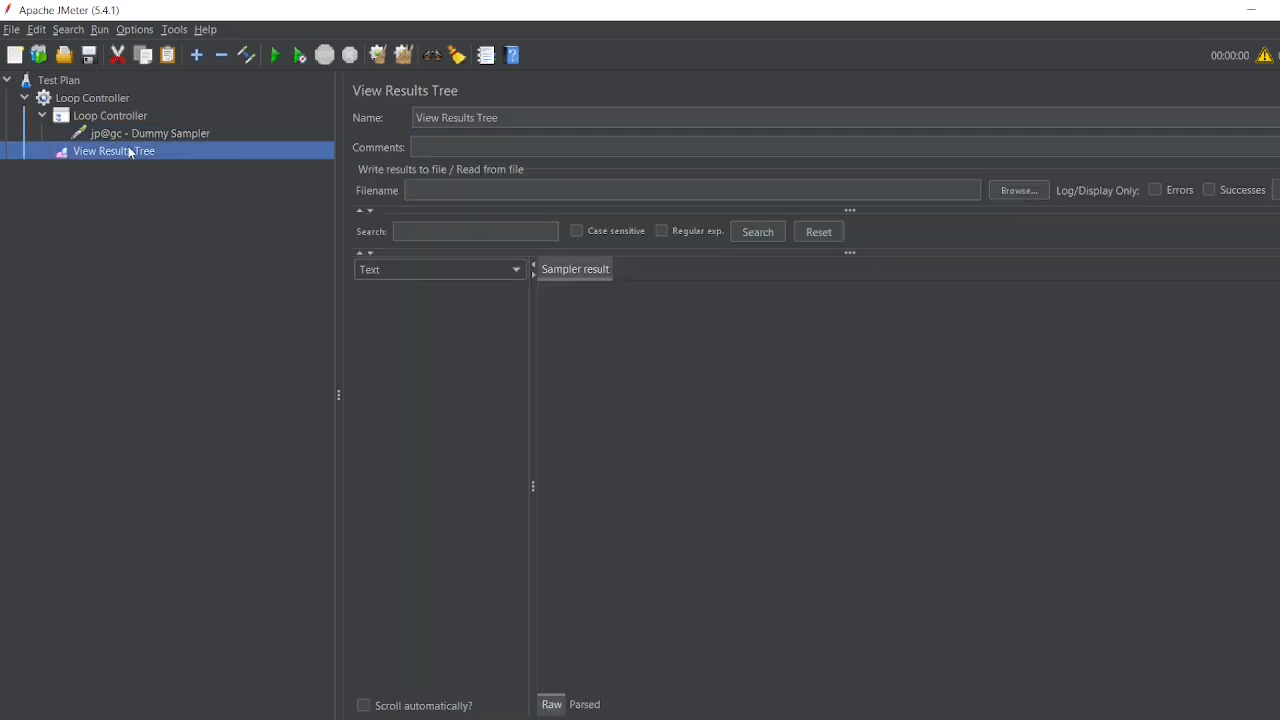
click(275, 55)
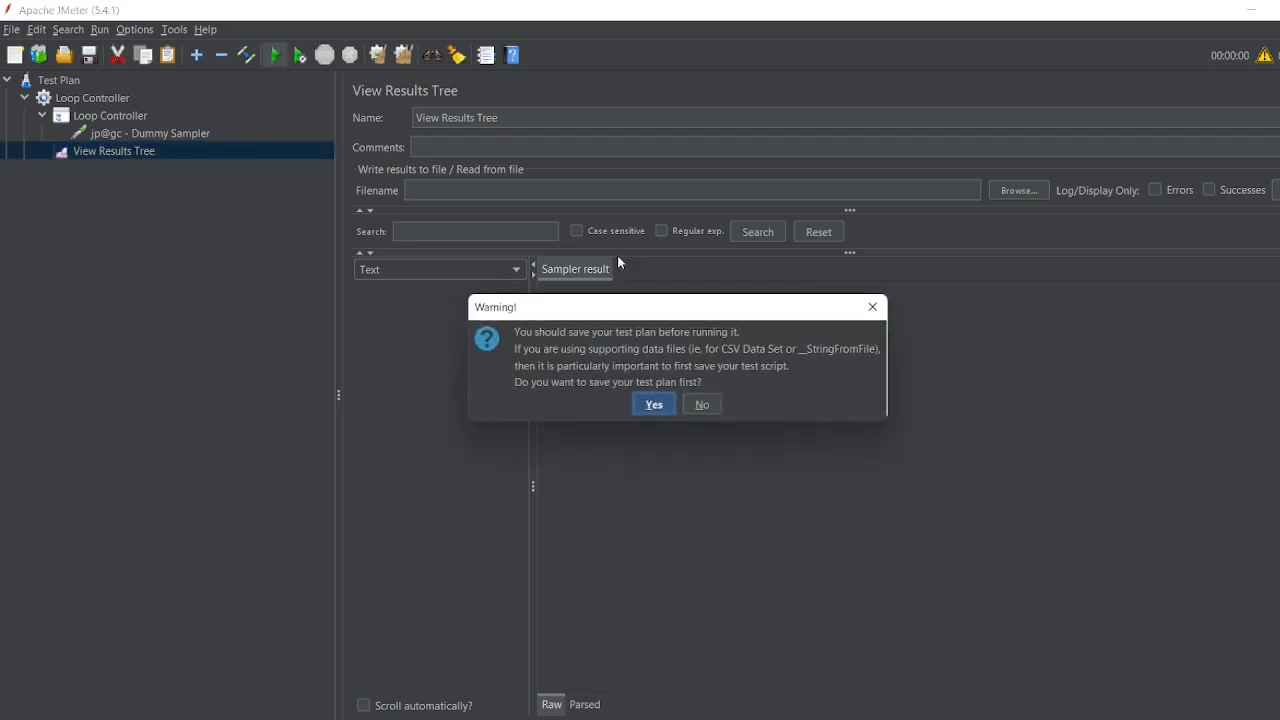
click(703, 404)
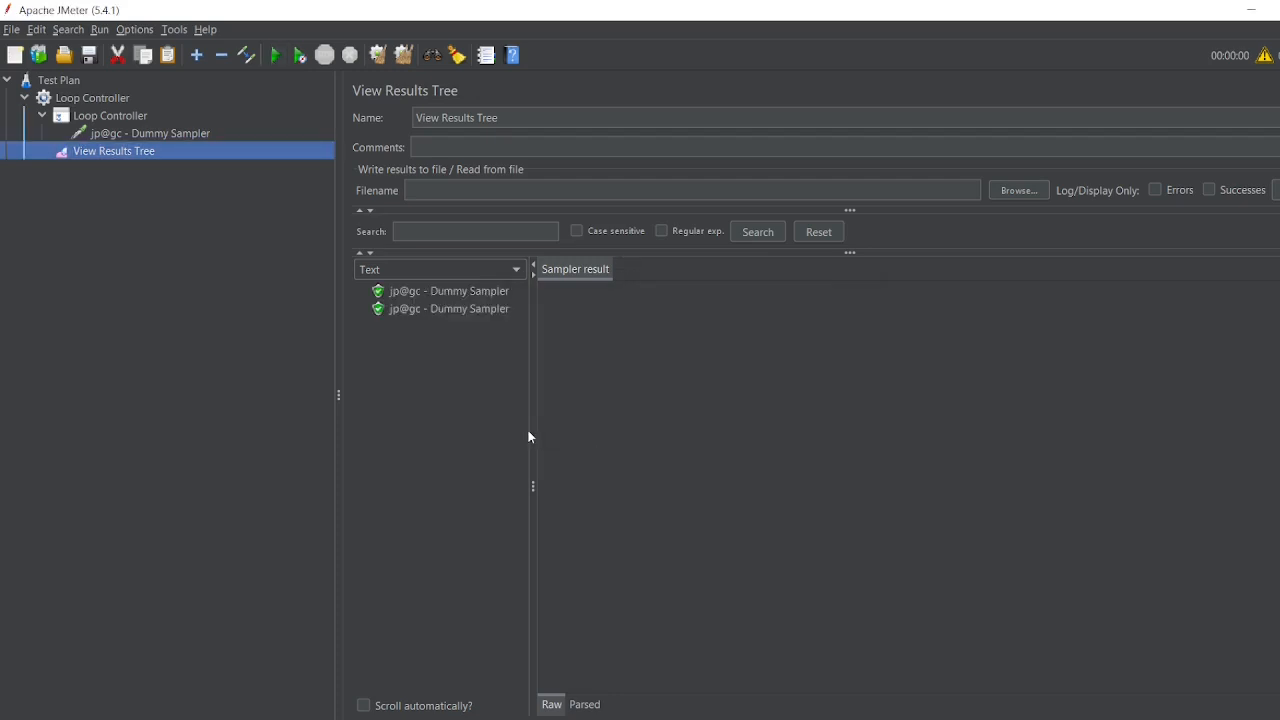
drag(531, 431, 665, 403)
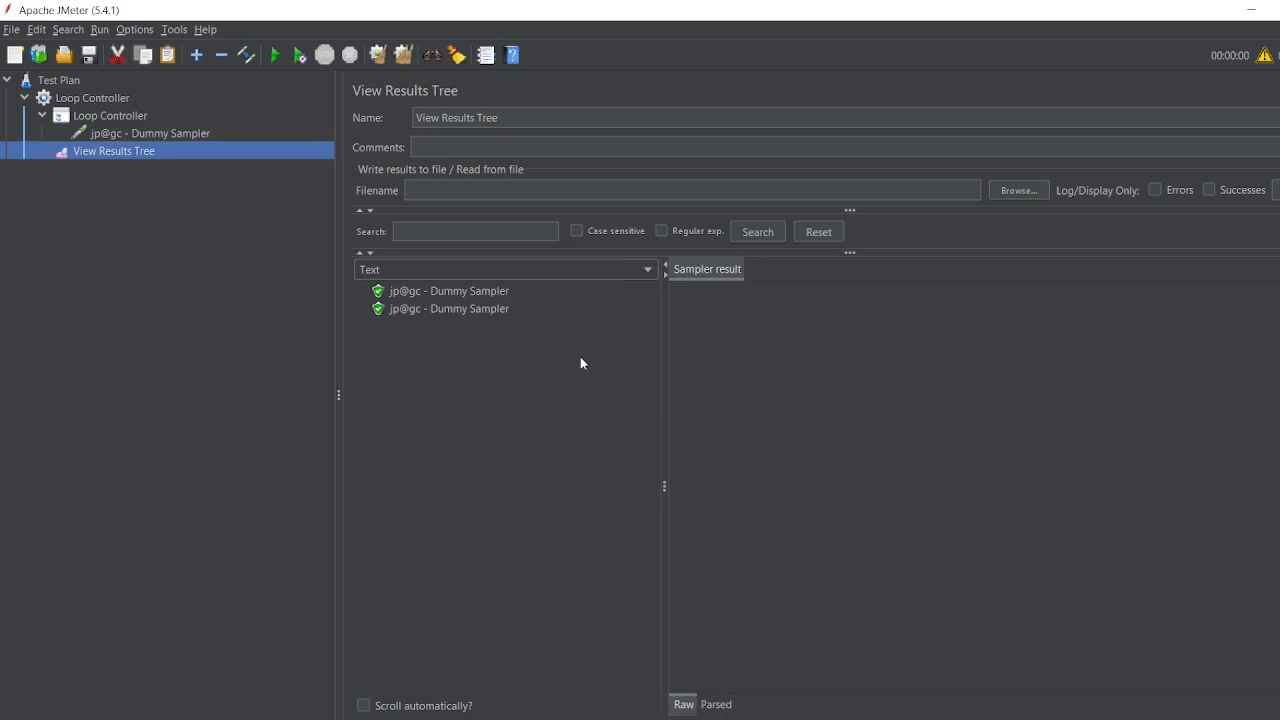
double_click(468, 290)
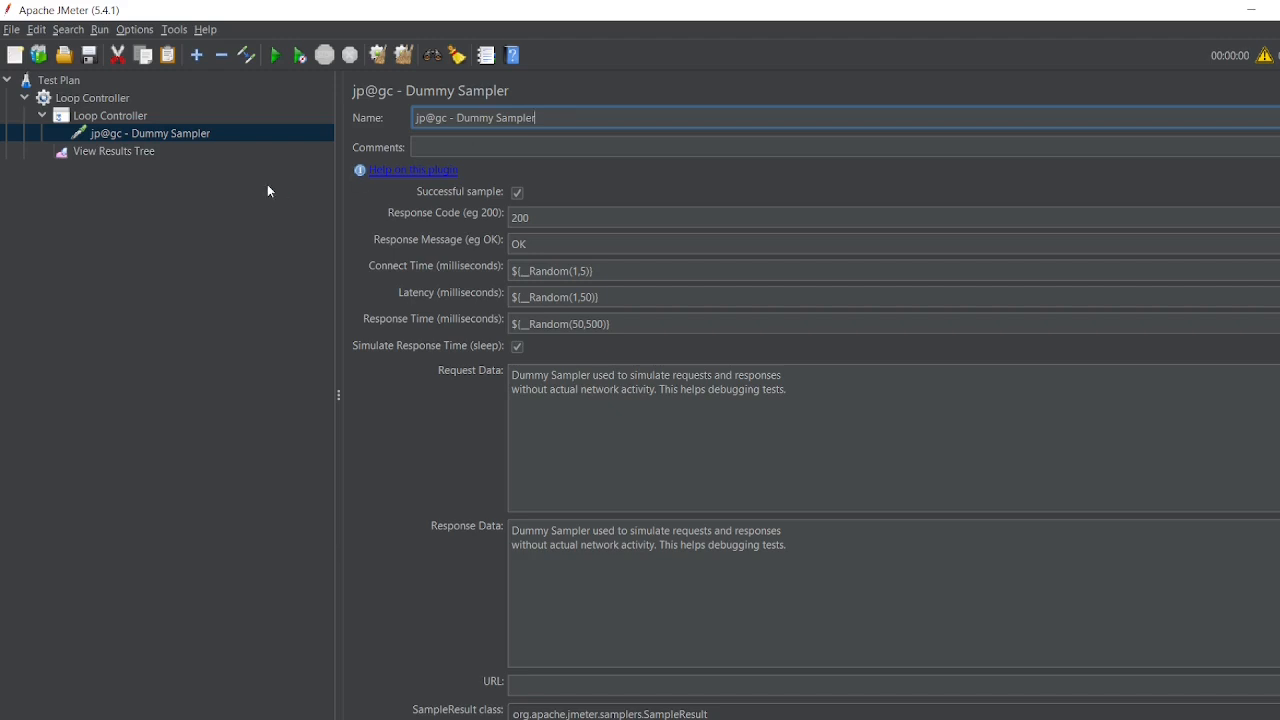
Append "- ${_jm_}" to the Dummy Sampler's name
text(a)
key(BackSpace)
key(BackSpace)
text(- ${_jm_)
Rename the nested Loop Controller as "LoopController", without the space
click(128, 115)
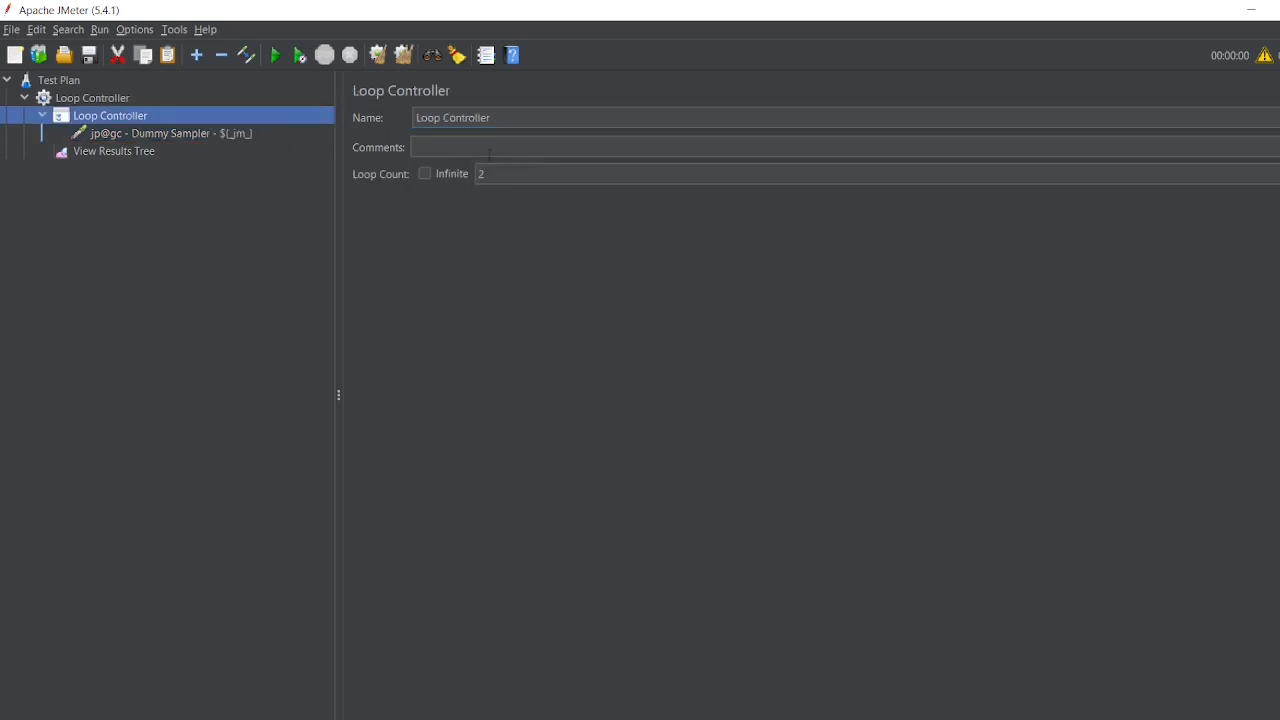
click(444, 118)
key(Delete)
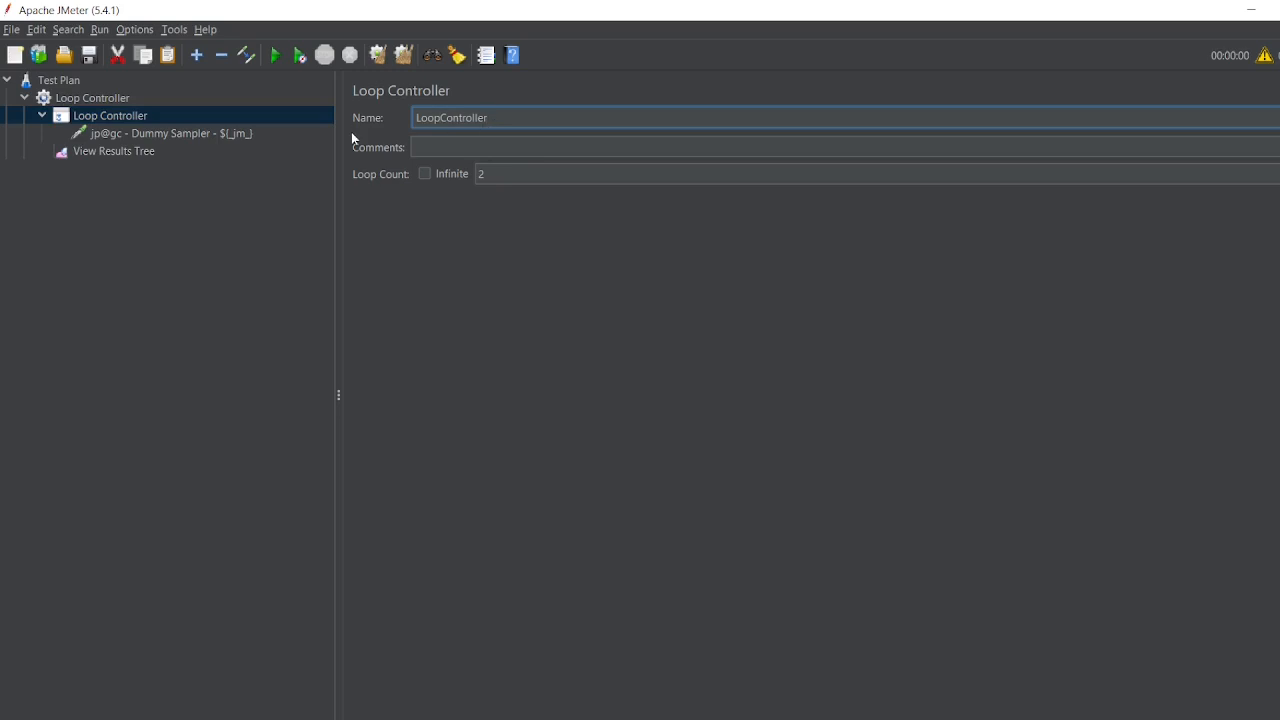
Complete the variable in the Dummy Sampler's name as ${_jm_LoopController_idx}
click(249, 133)
click(574, 117)
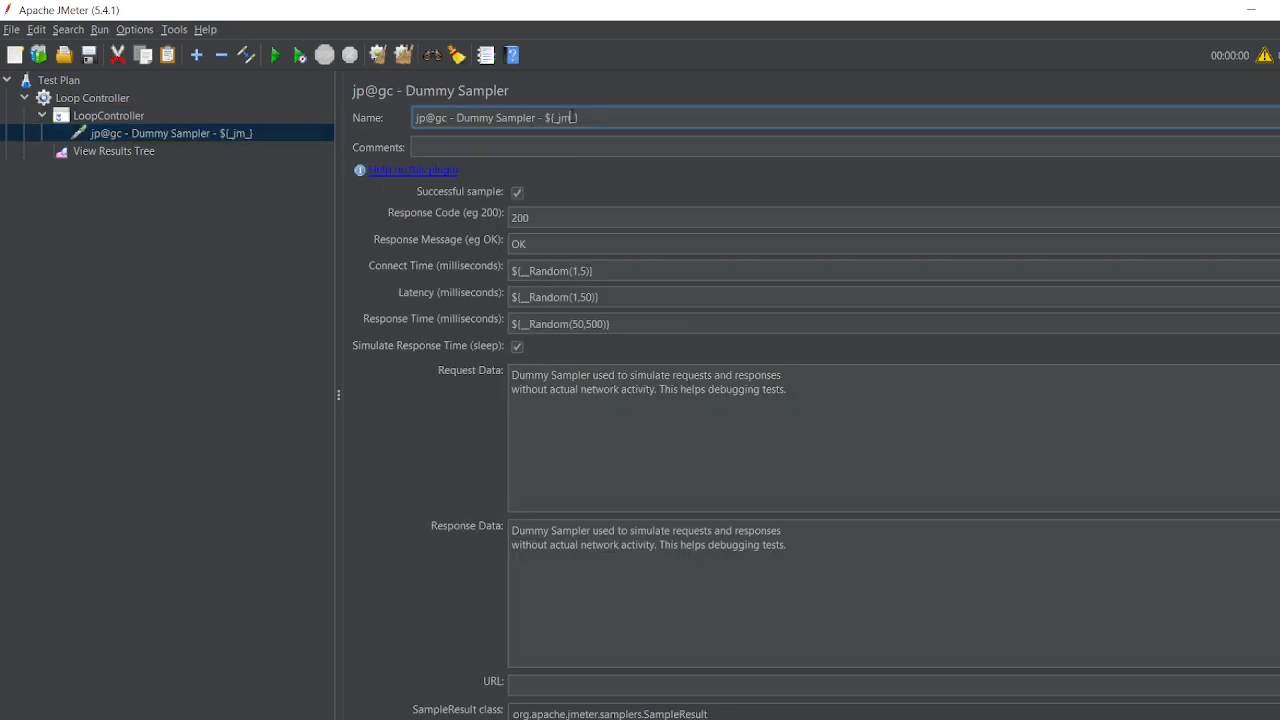
key(Right)
text(LoopController)
text(_idx)
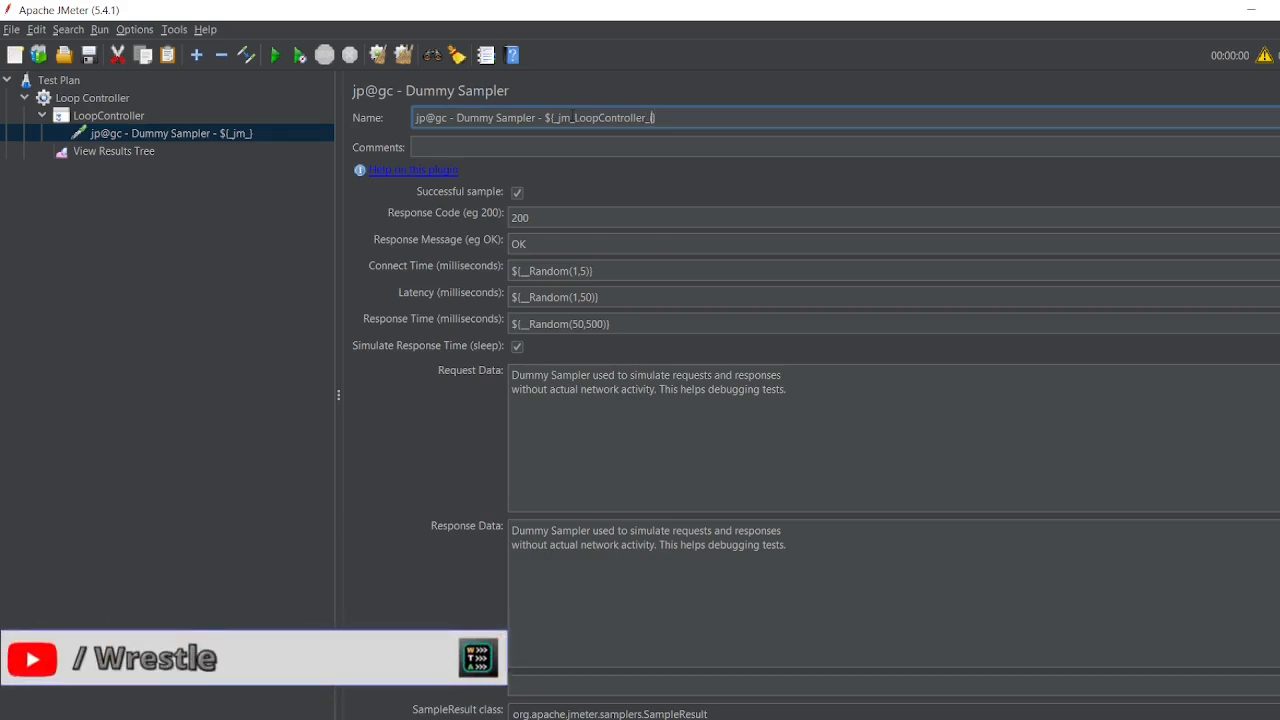
Double the underscores in the Dummy Sampler's index variable, as in ${__jm__LoopController, and run the test plan without saving it
click(166, 136)
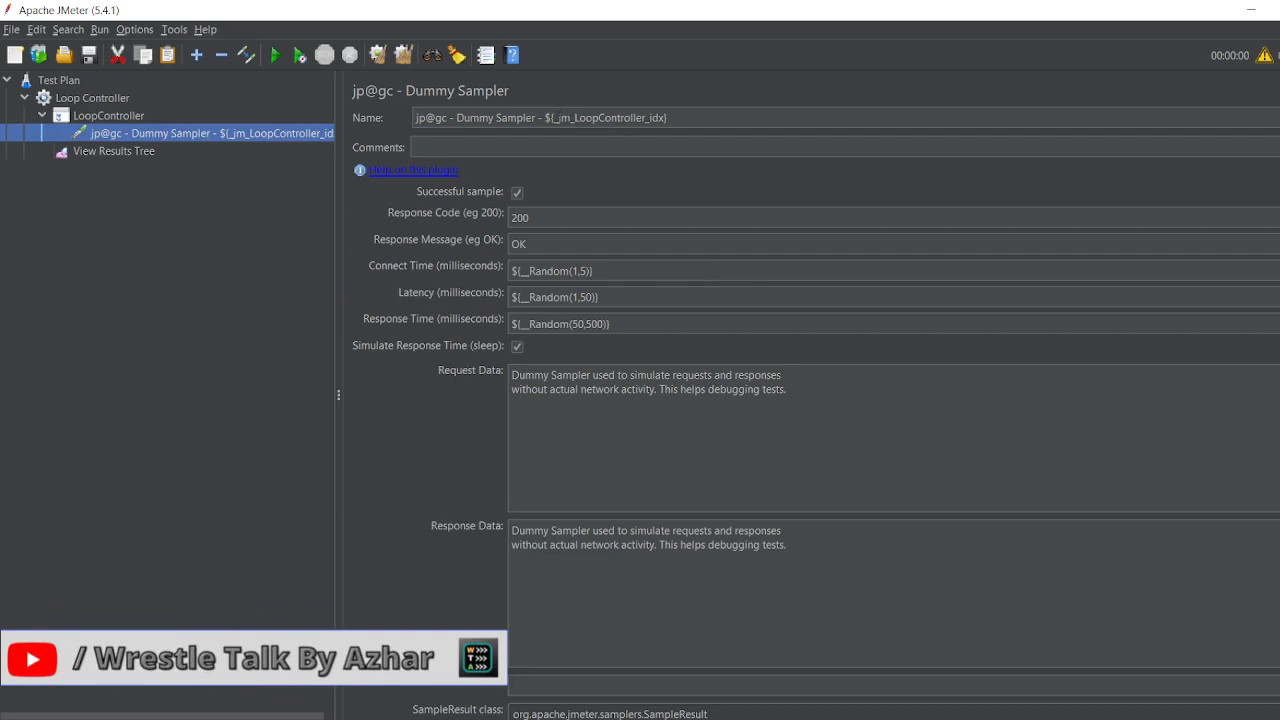
click(556, 118)
text(_)
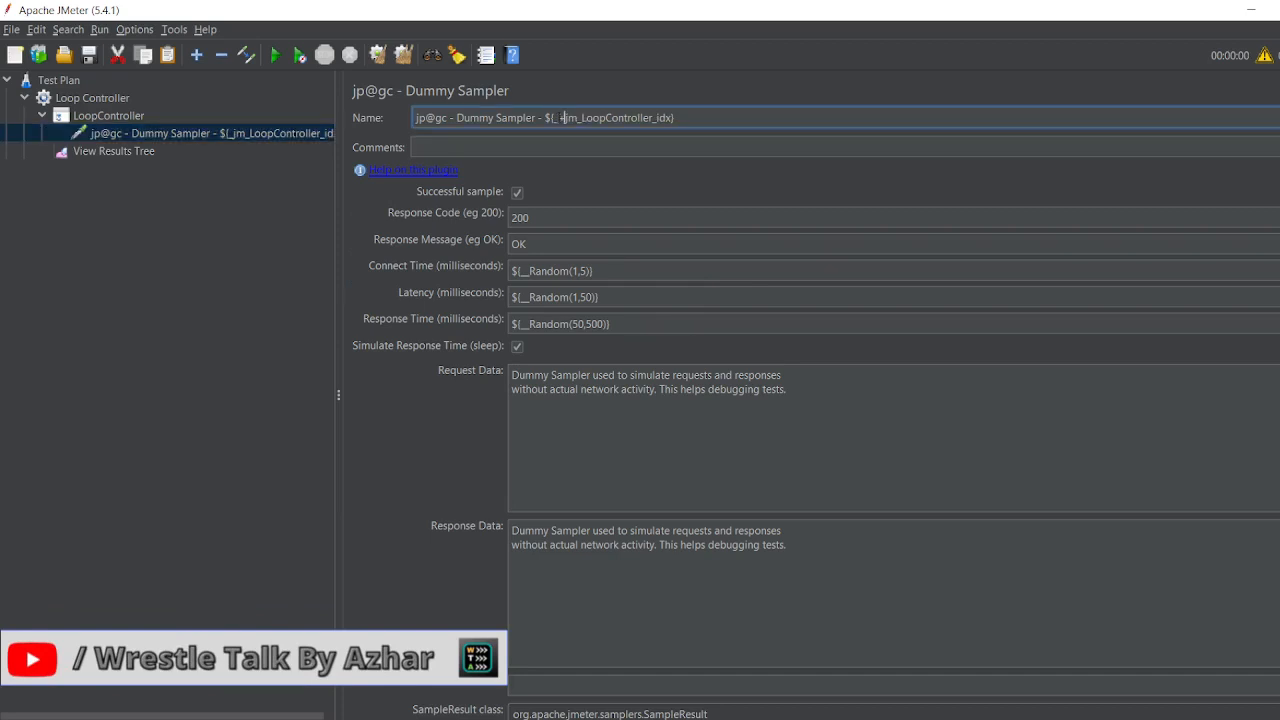
text(_)
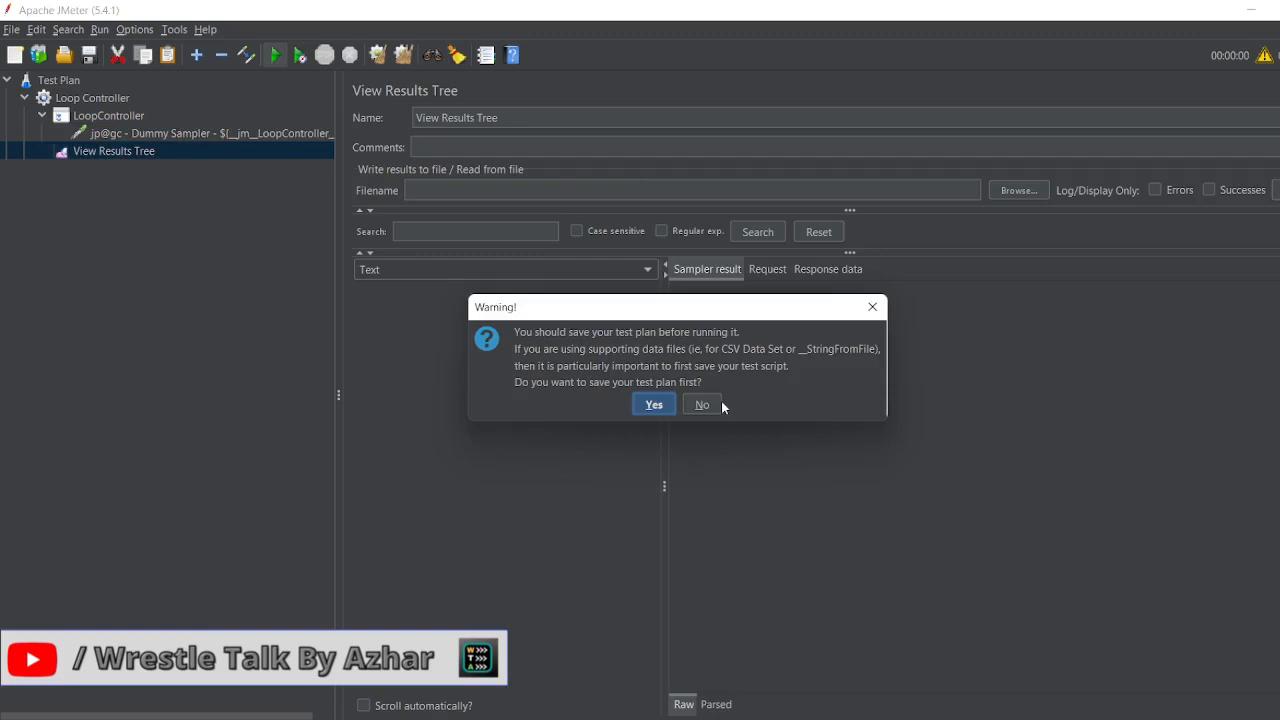
click(718, 402)
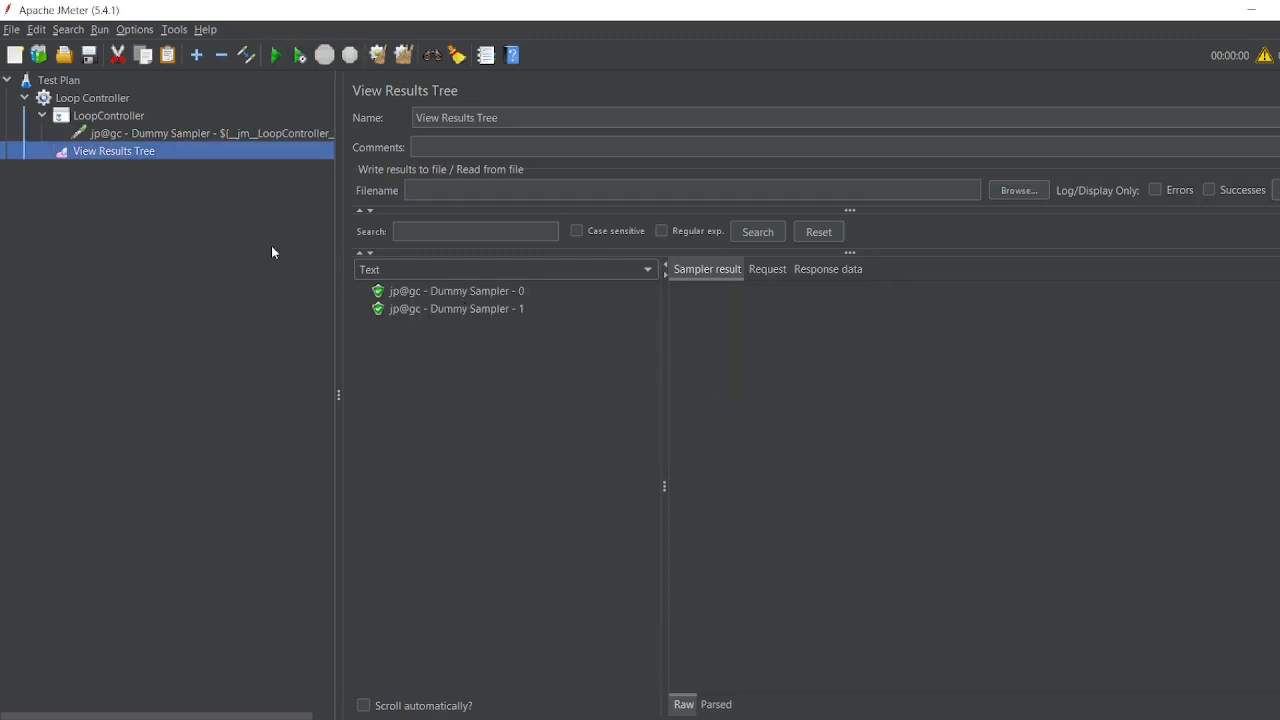
Set the thread group's number of threads (users) to 2
click(110, 100)
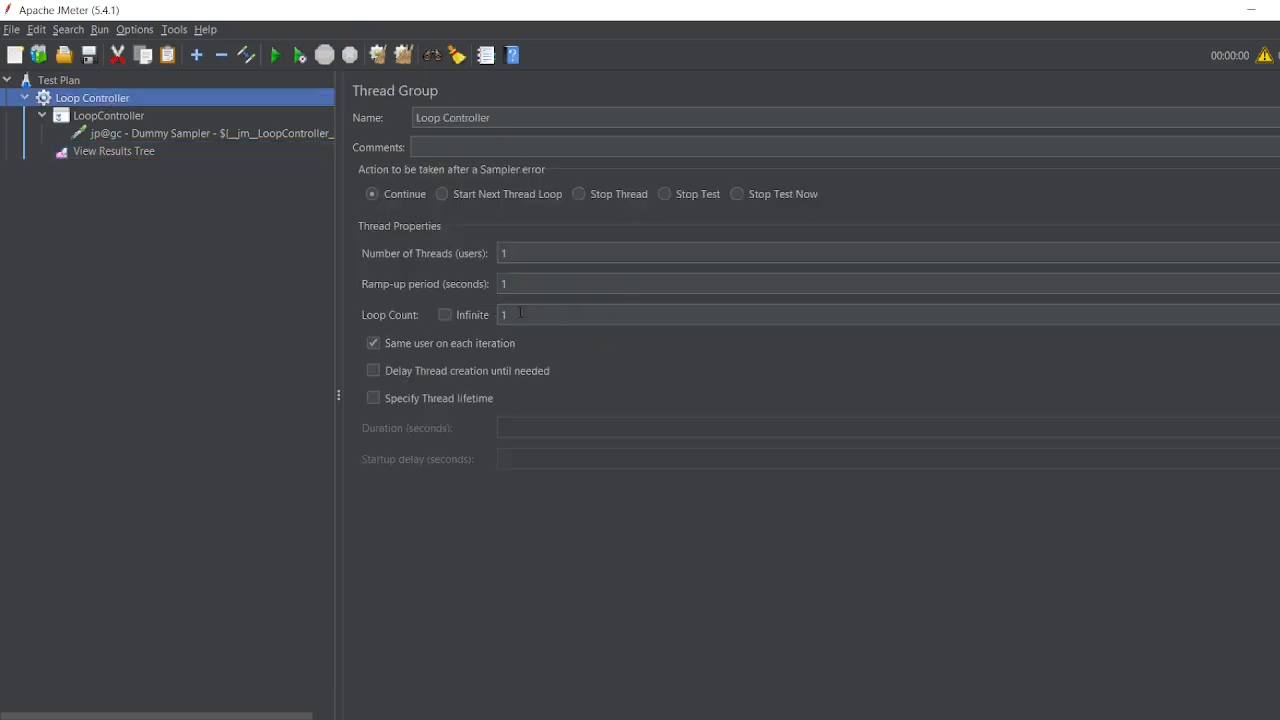
click(516, 256)
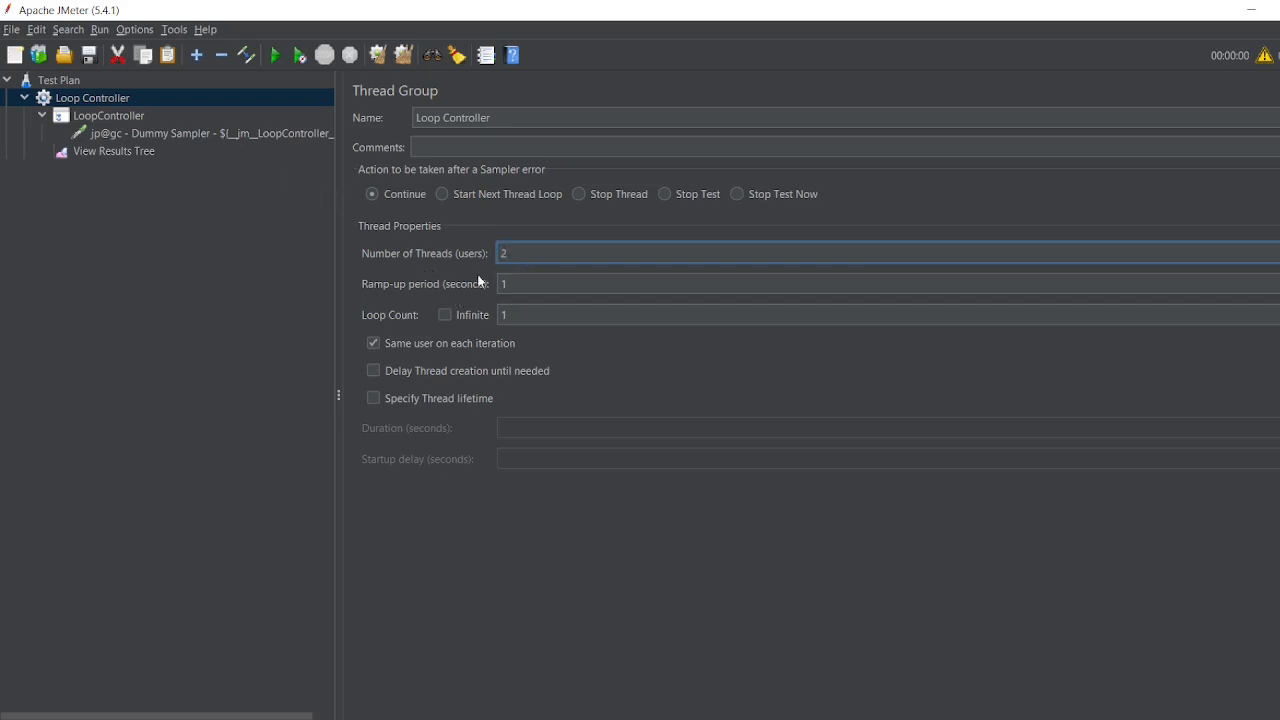
Clear the earlier results in View Results Tree and run the two-user test plan without saving it
click(161, 132)
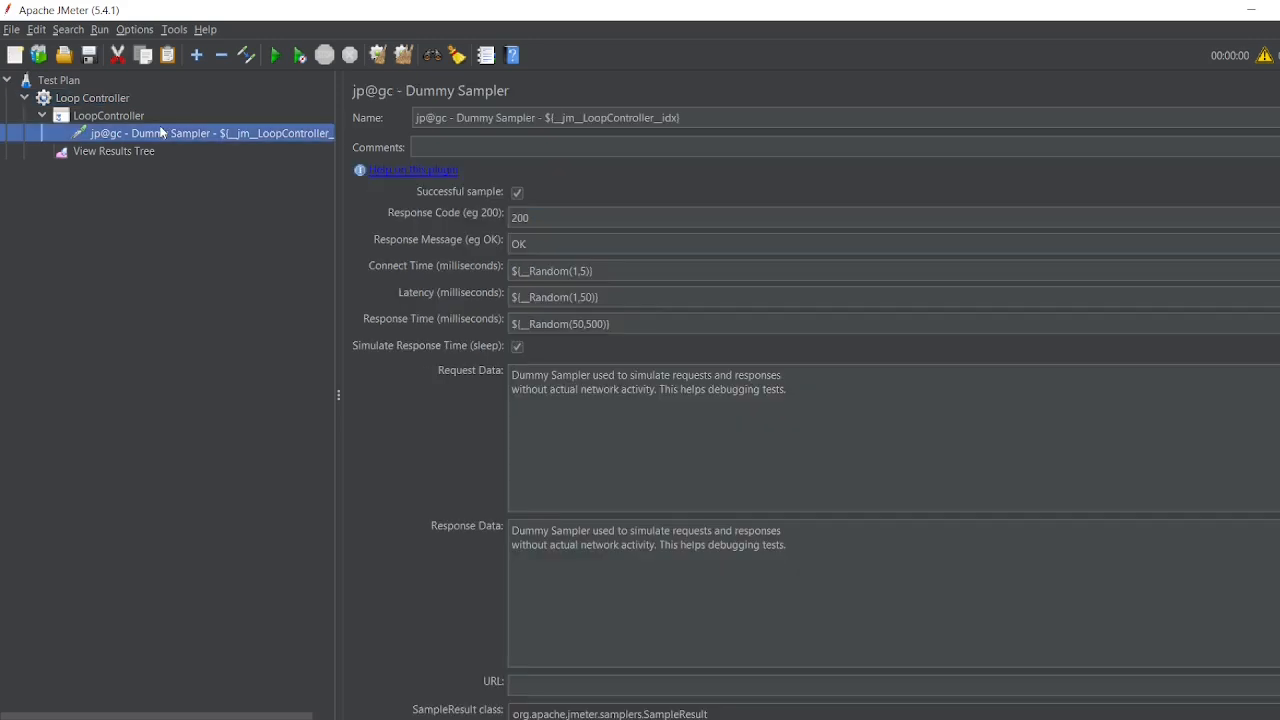
click(125, 151)
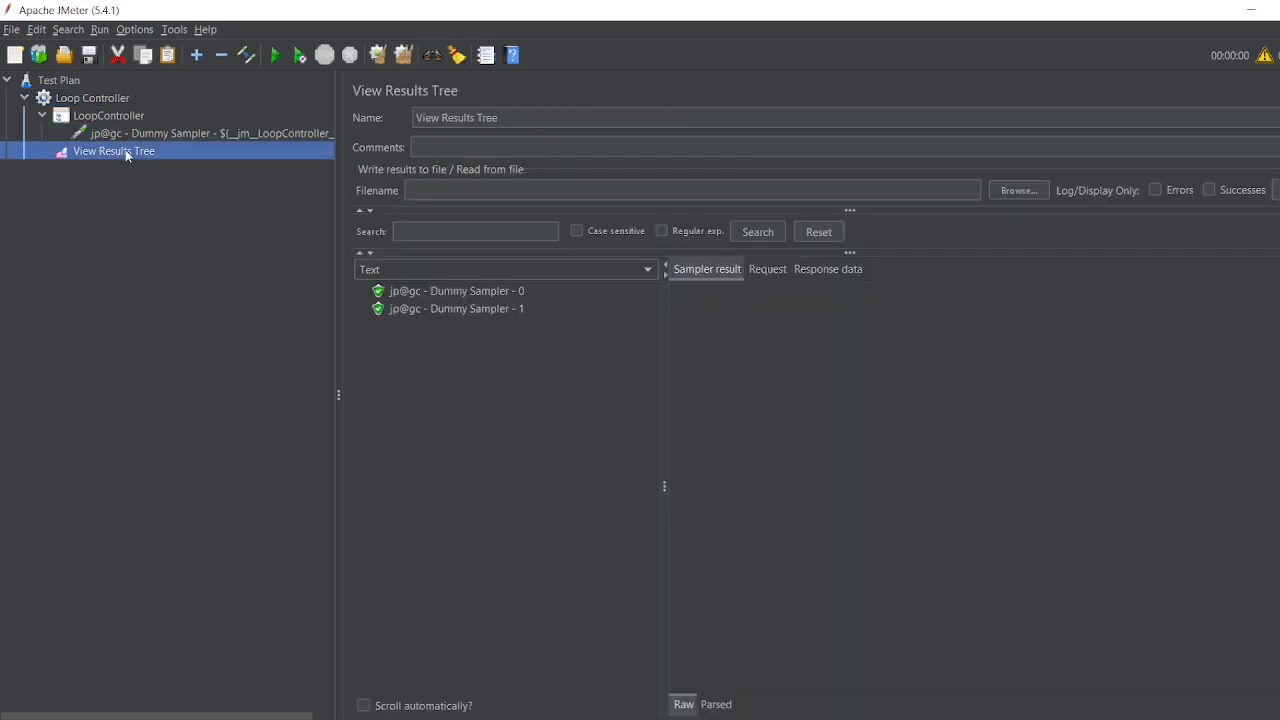
click(396, 58)
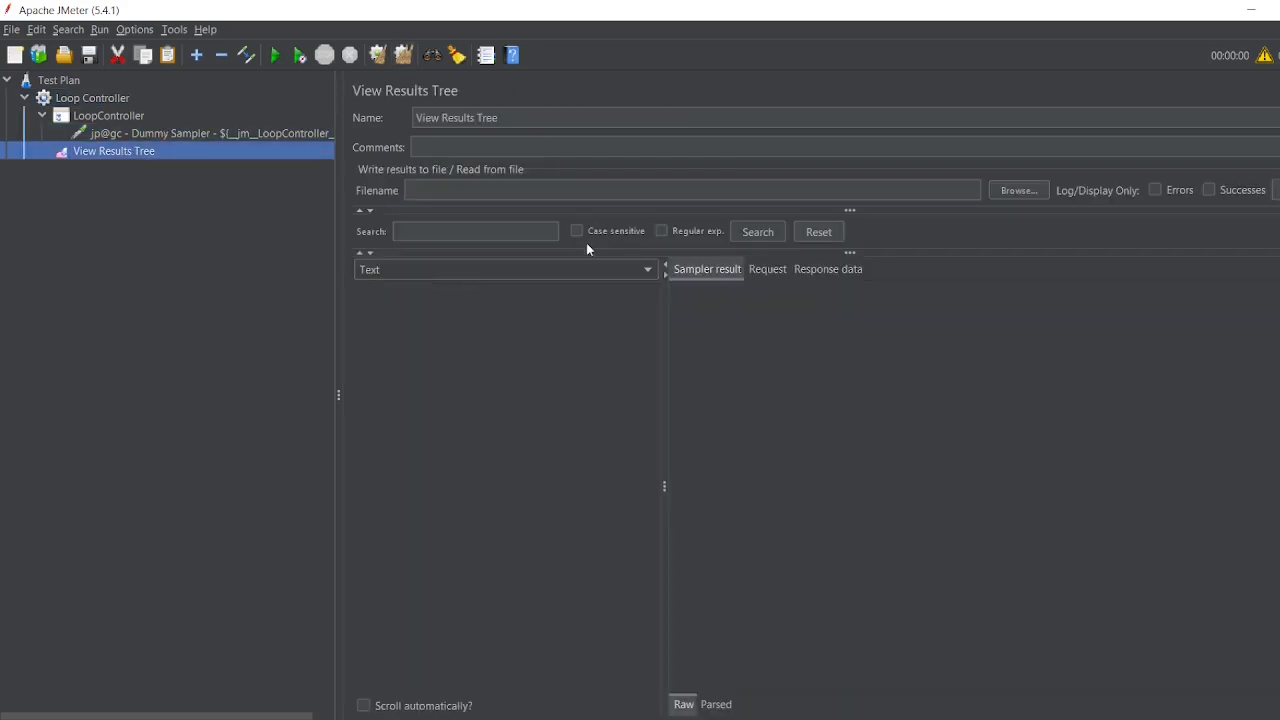
click(275, 55)
click(705, 412)
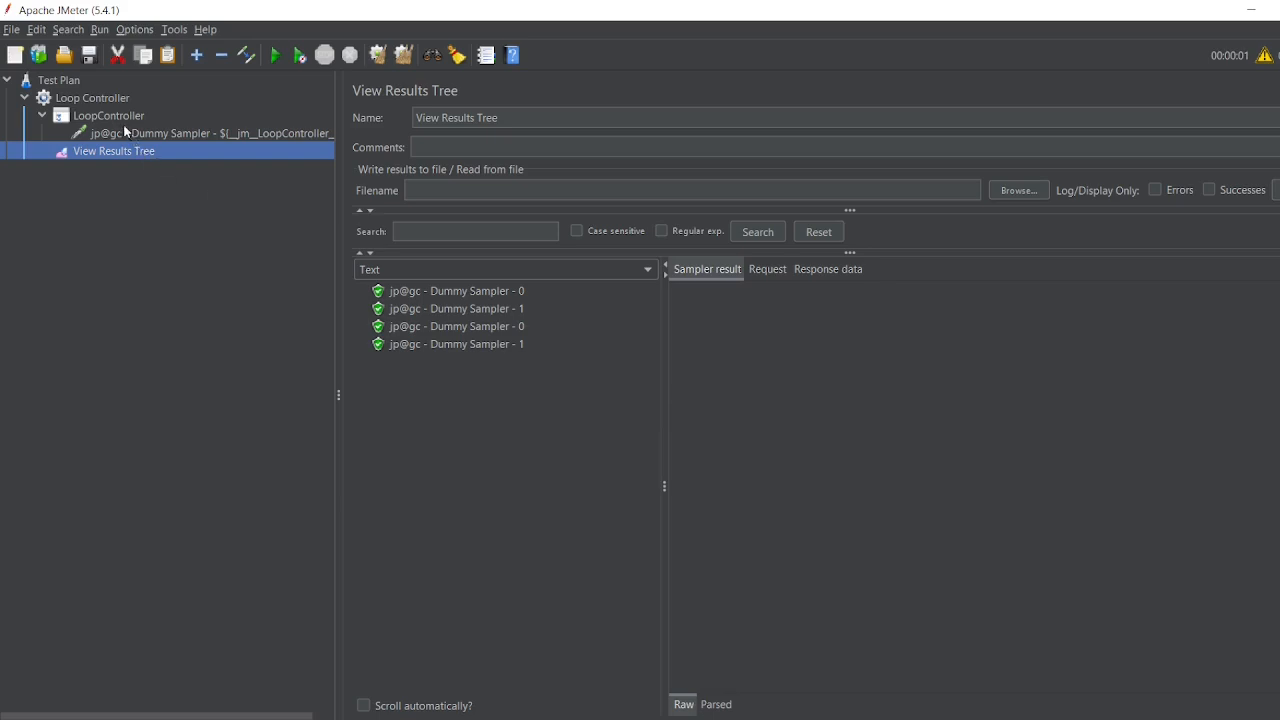
Set the Loop Controller thread group's loop count to 3
click(95, 98)
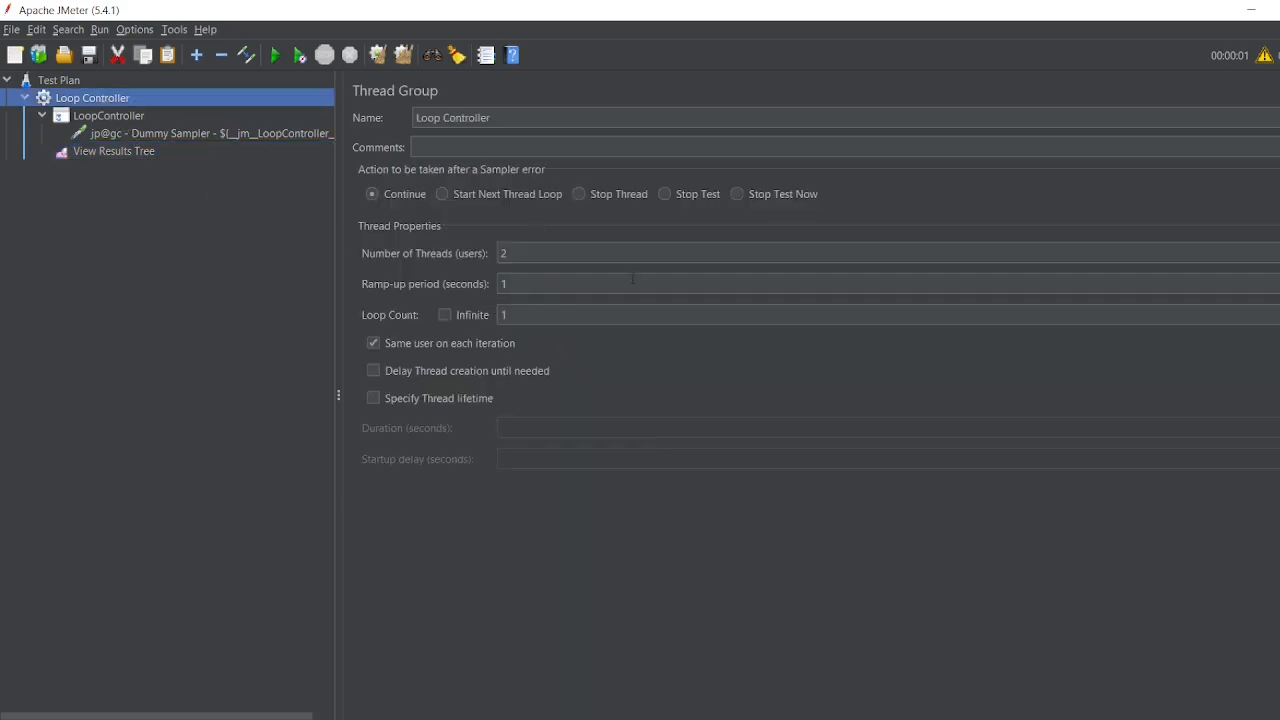
click(568, 318)
key(BackSpace)
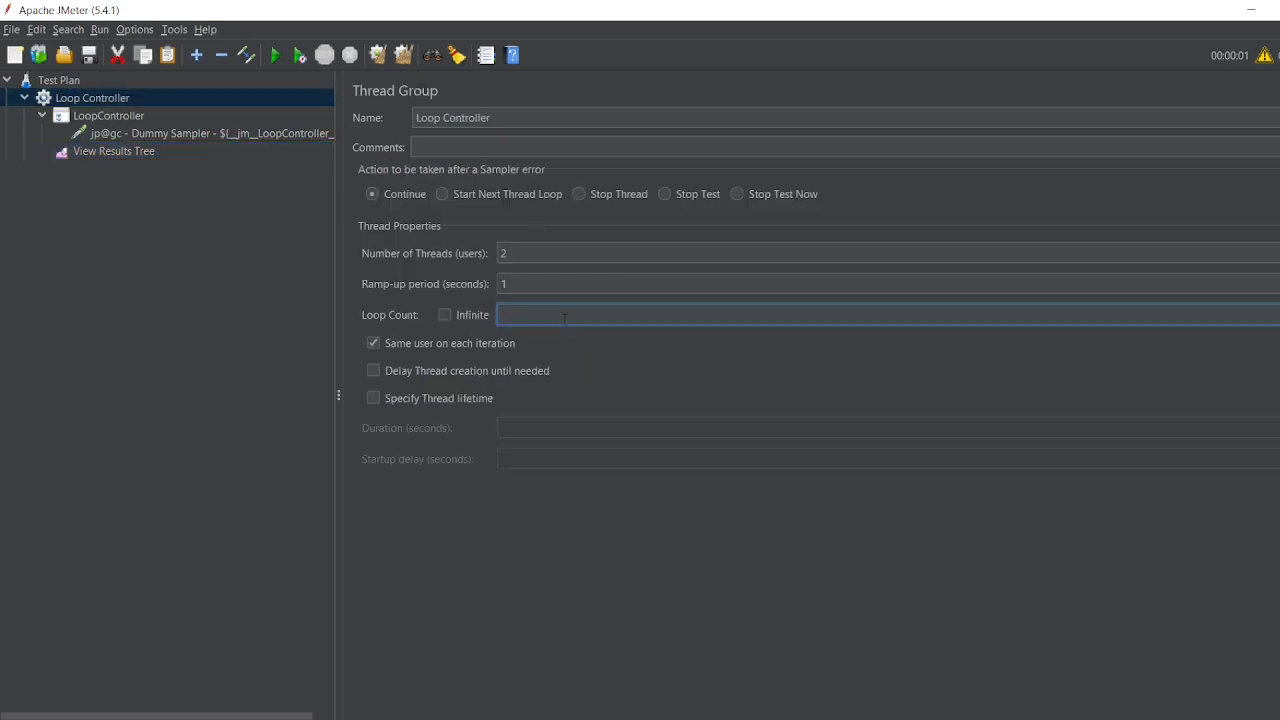
text(3)
Empty View Results Tree and rerun the test plan with the new loop count, declining to save it first
click(106, 134)
click(103, 153)
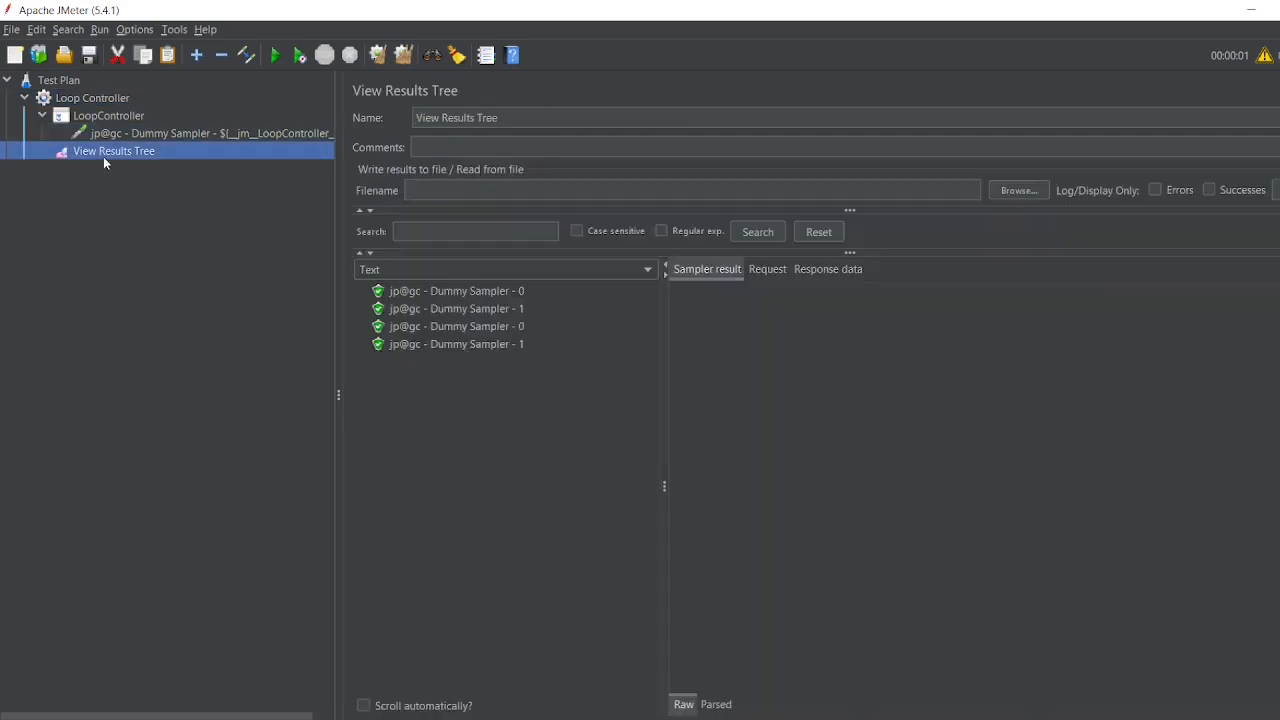
click(402, 57)
click(301, 56)
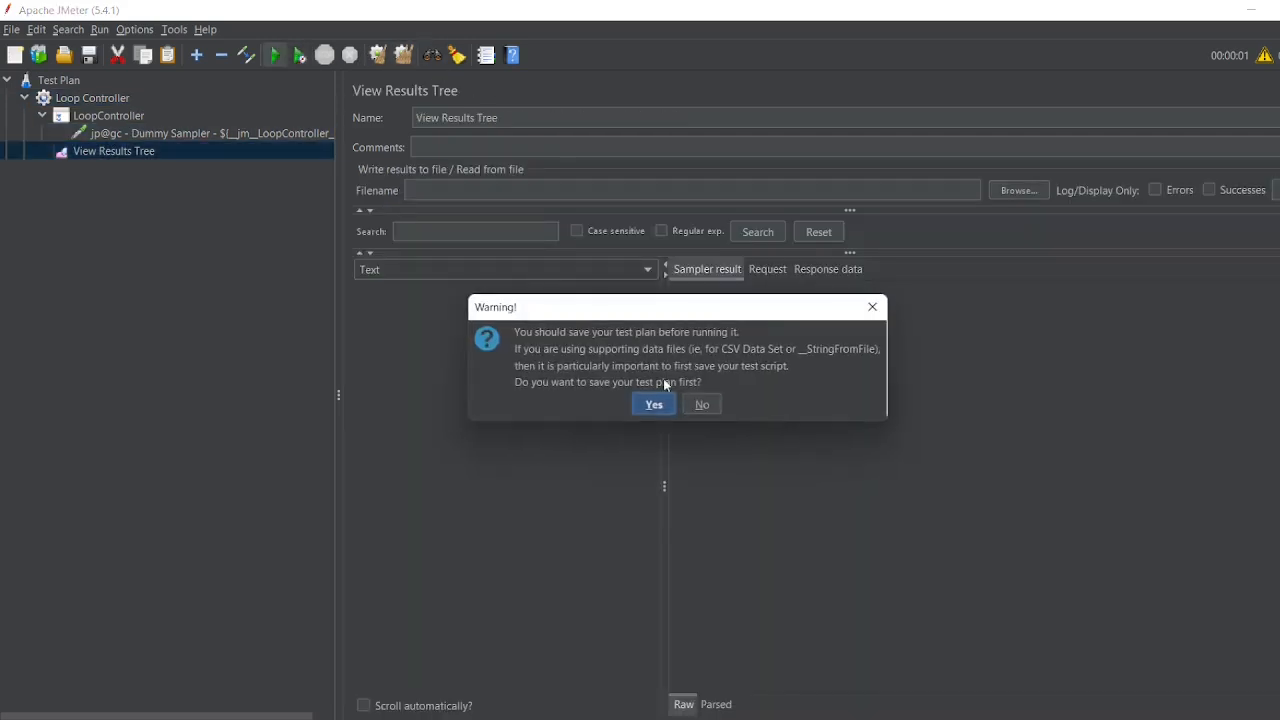
click(706, 402)
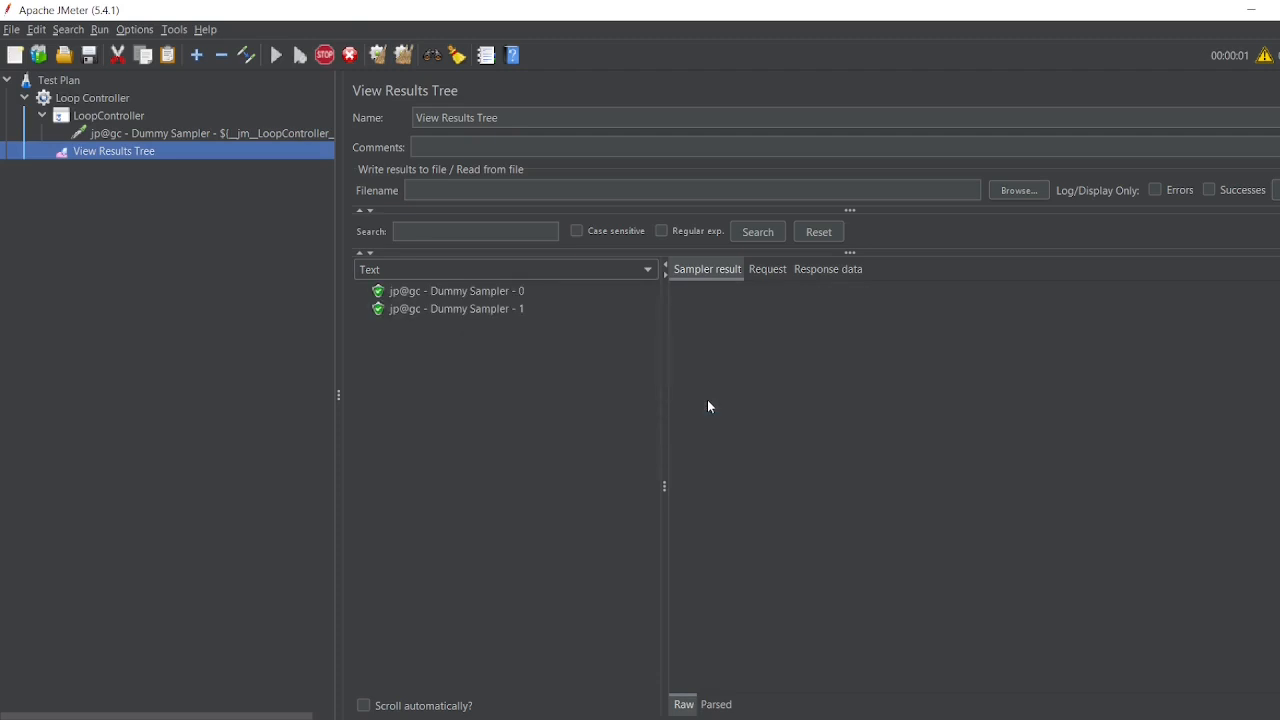